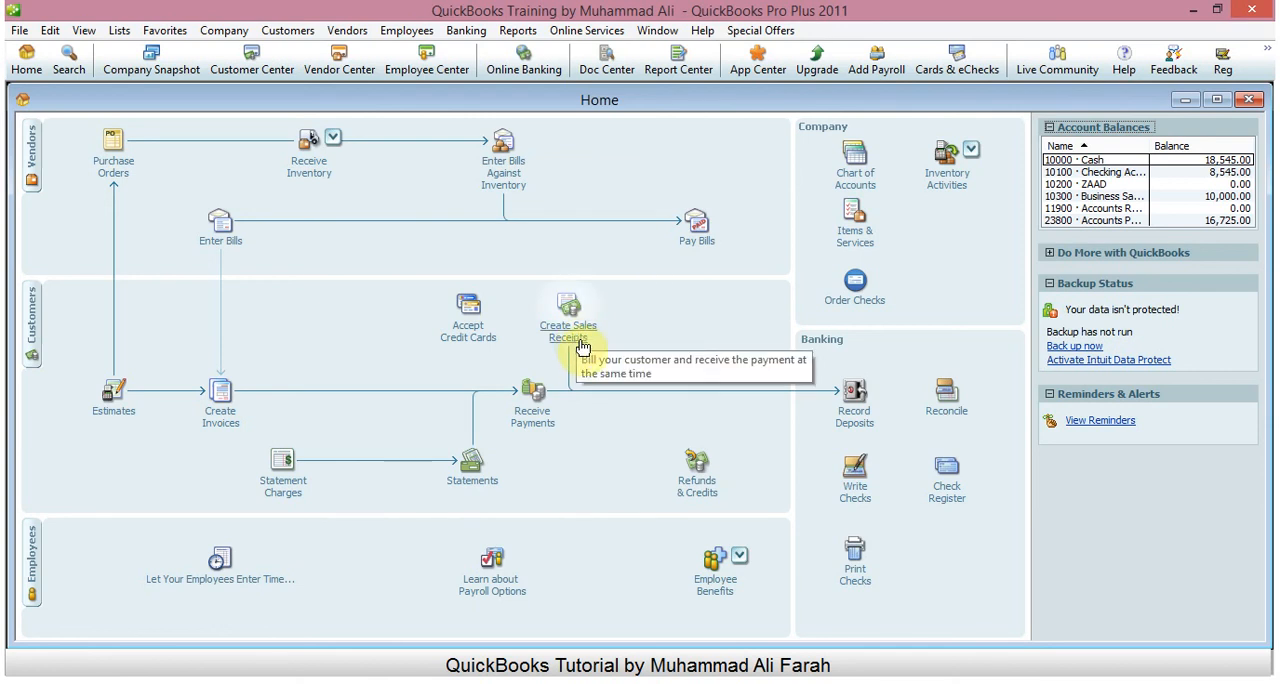
# - Start a new sales receipt for the customer ADO
pyautogui.click(583, 347)
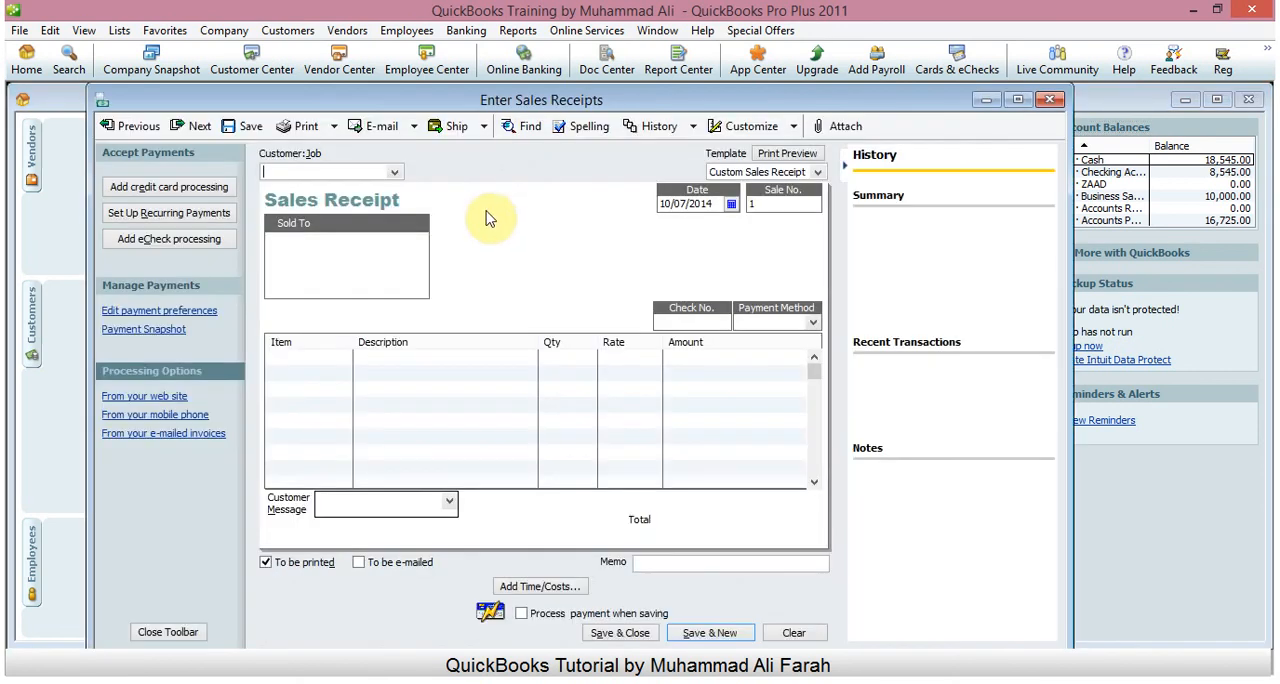
pyautogui.click(396, 174)
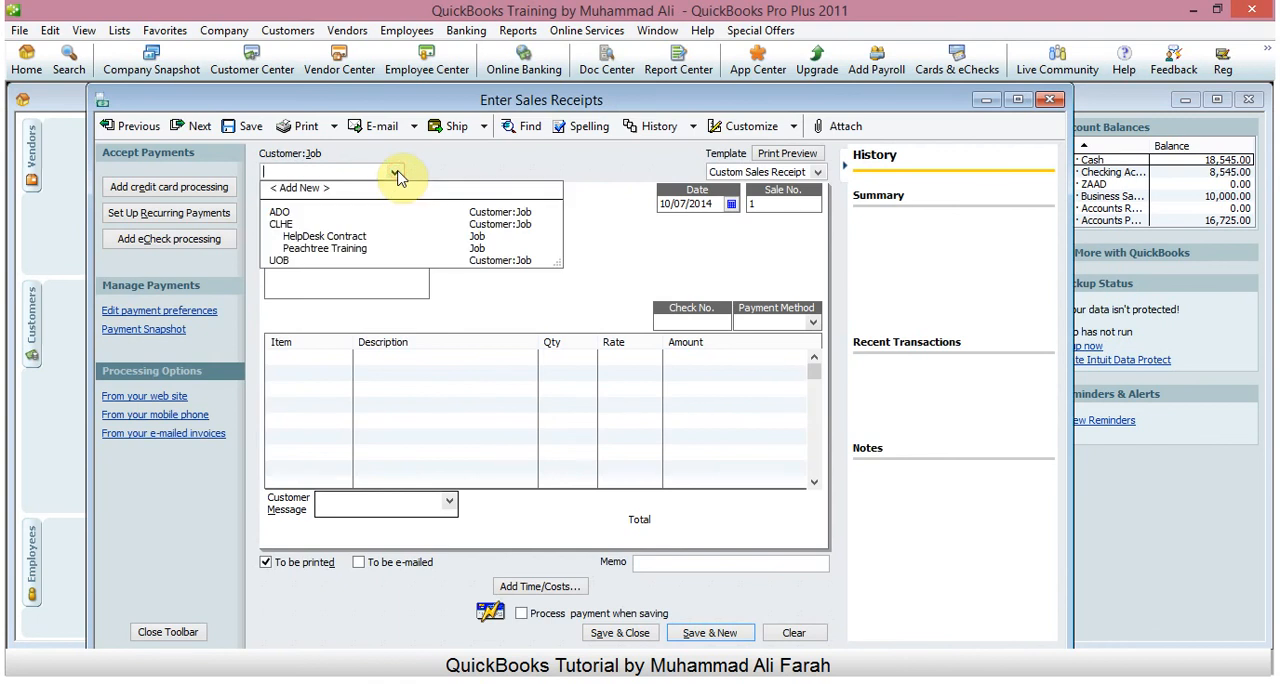
pyautogui.click(289, 215)
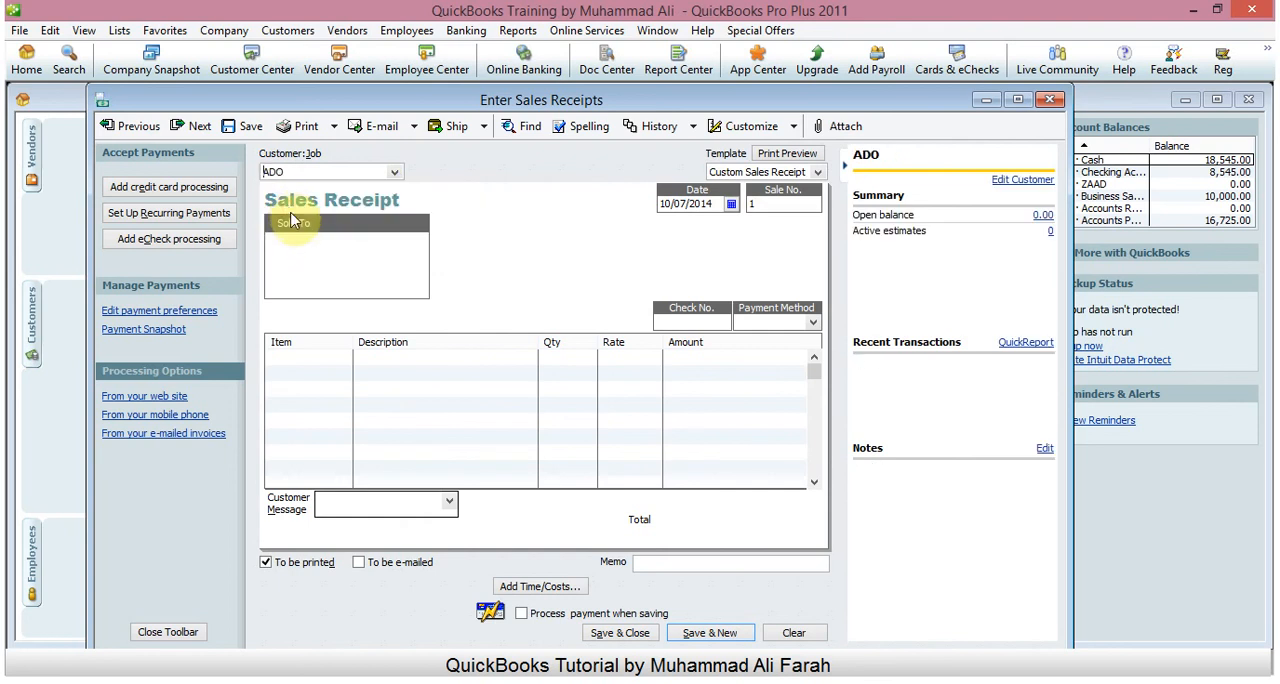
pyautogui.click(333, 360)
pyautogui.click(357, 288)
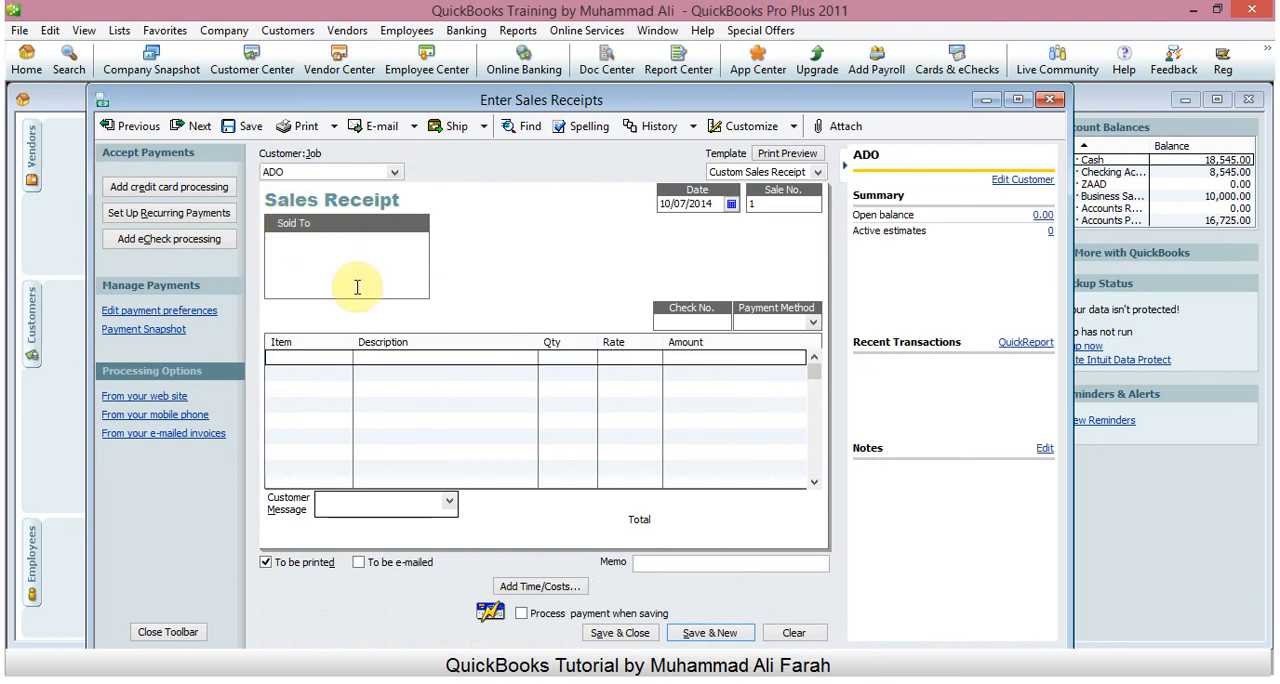
pyautogui.write('AD')
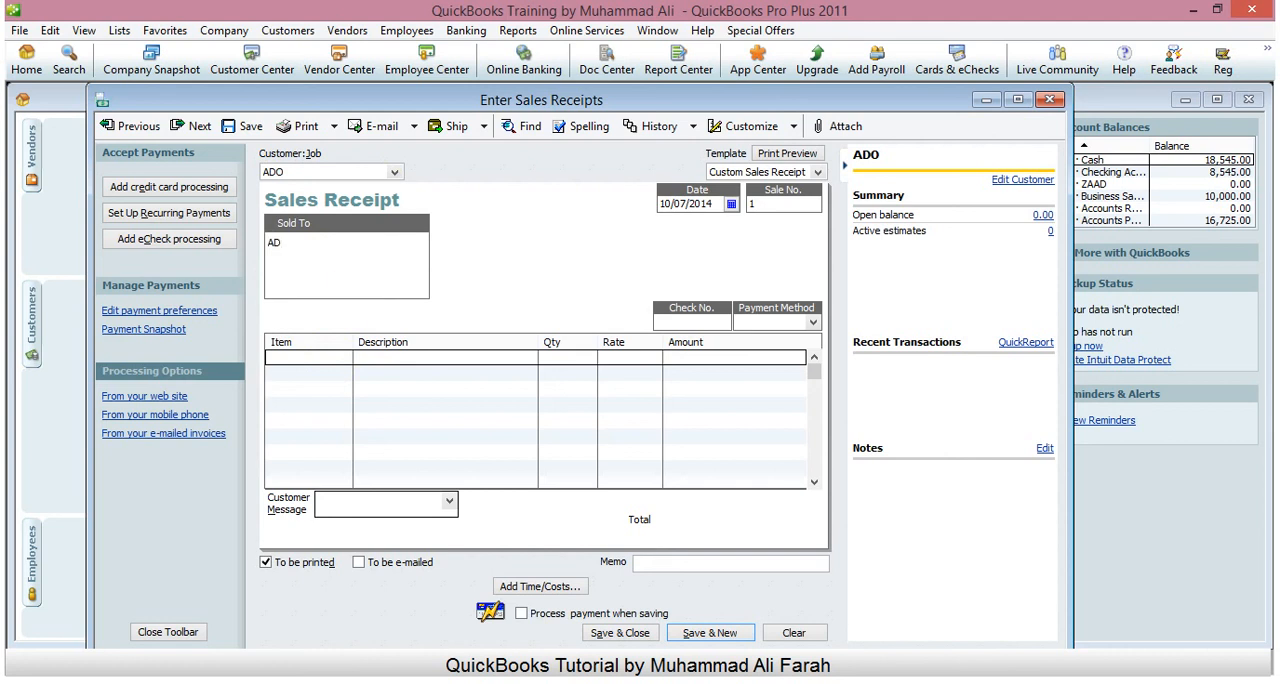
pyautogui.write('O')
pyautogui.press('BackSpace')
pyautogui.press('BackSpace')
pyautogui.press('BackSpace')
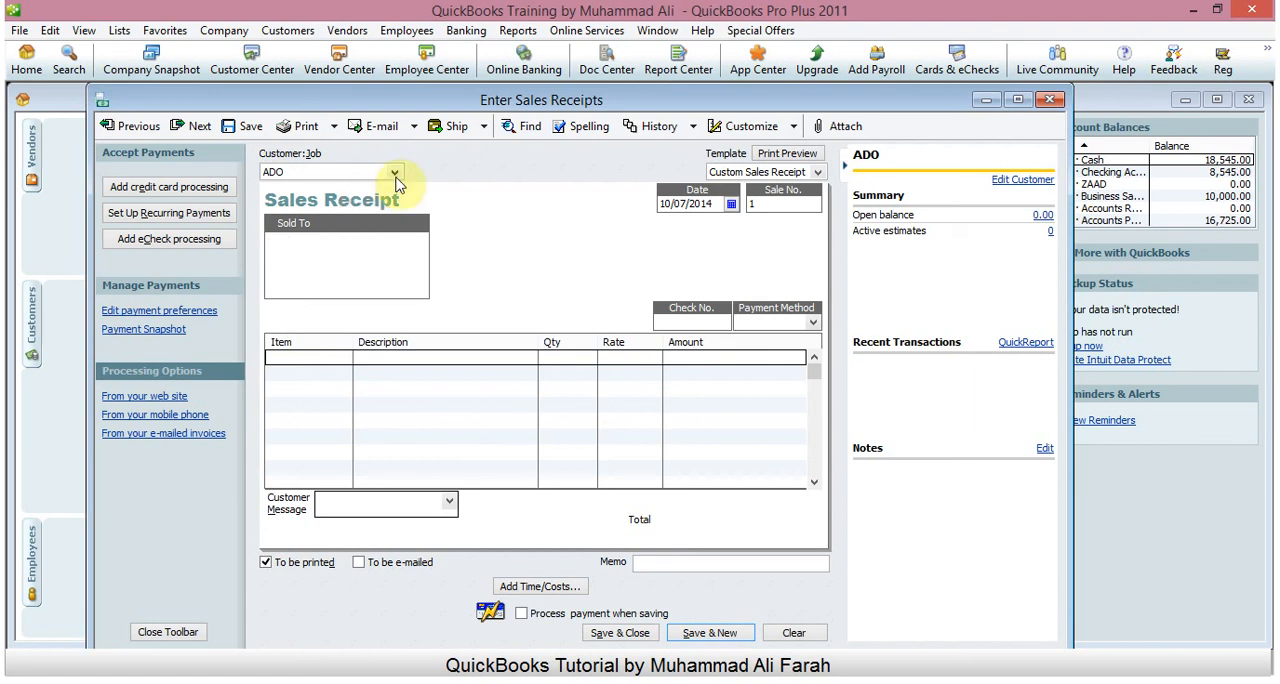
pyautogui.click(394, 174)
pyautogui.click(309, 225)
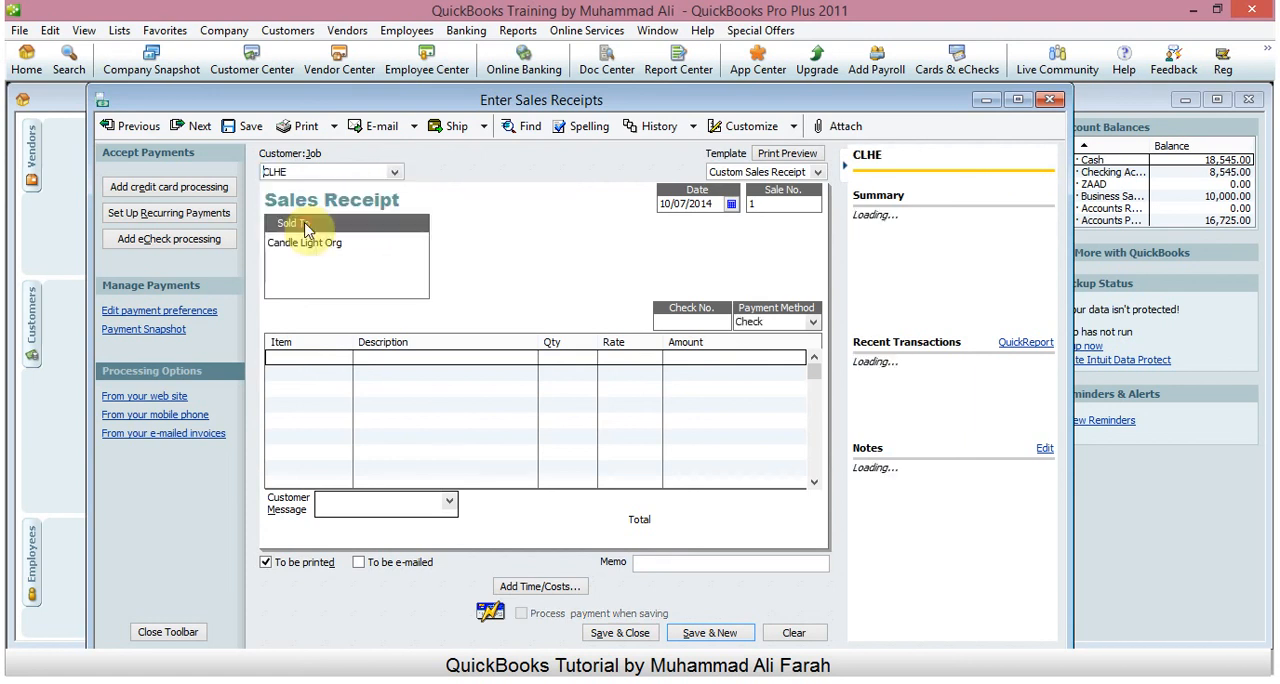
pyautogui.click(393, 172)
pyautogui.click(298, 208)
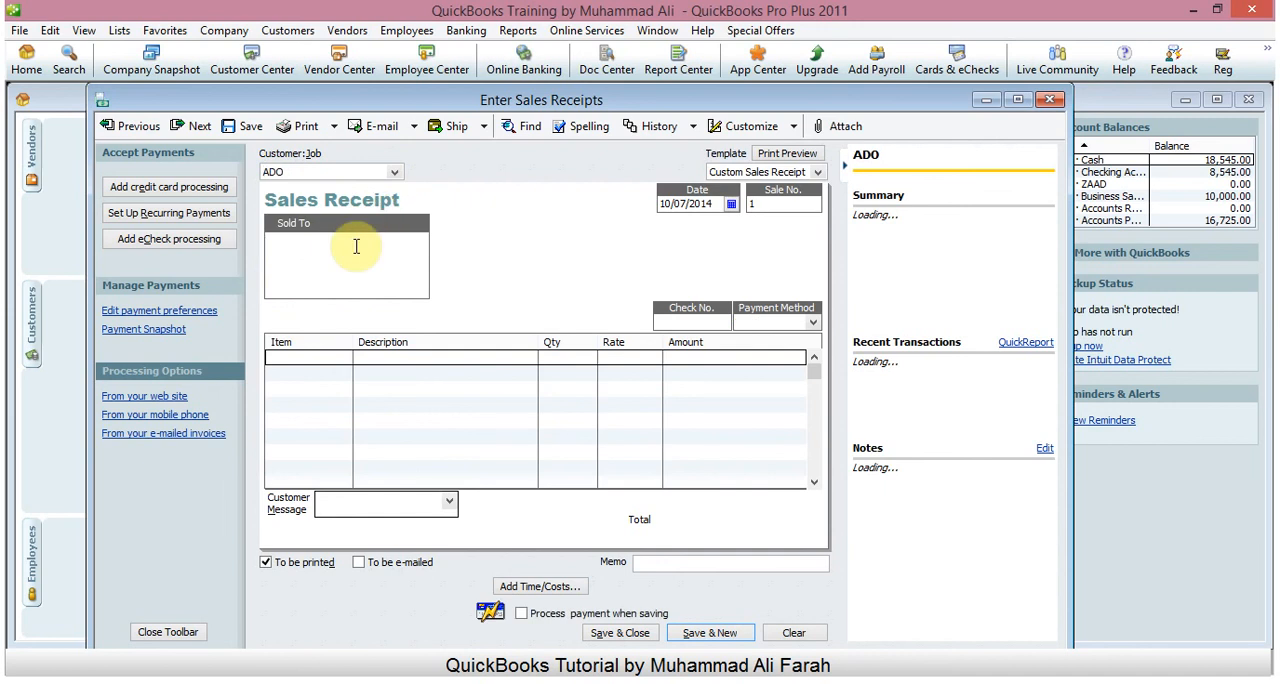
# - Enter "ADO Organization" as the Sold To name on the sales receipt
pyautogui.click(356, 246)
pyautogui.write('A')
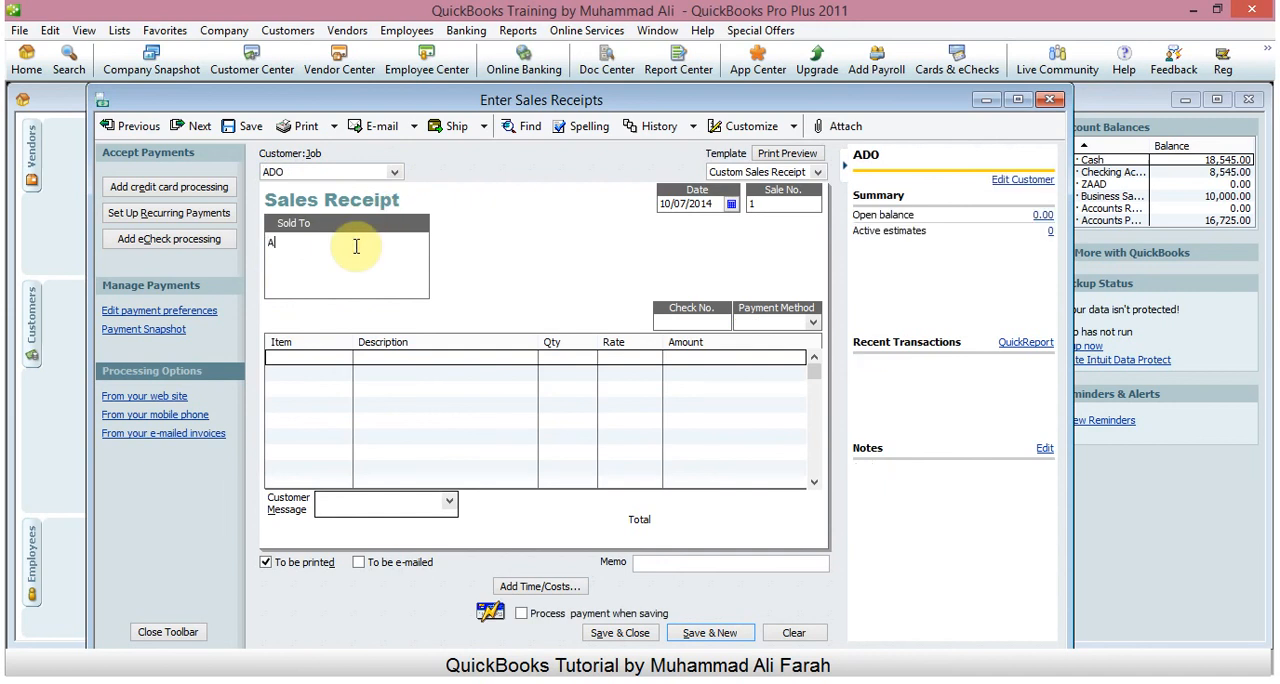
pyautogui.write('DO ')
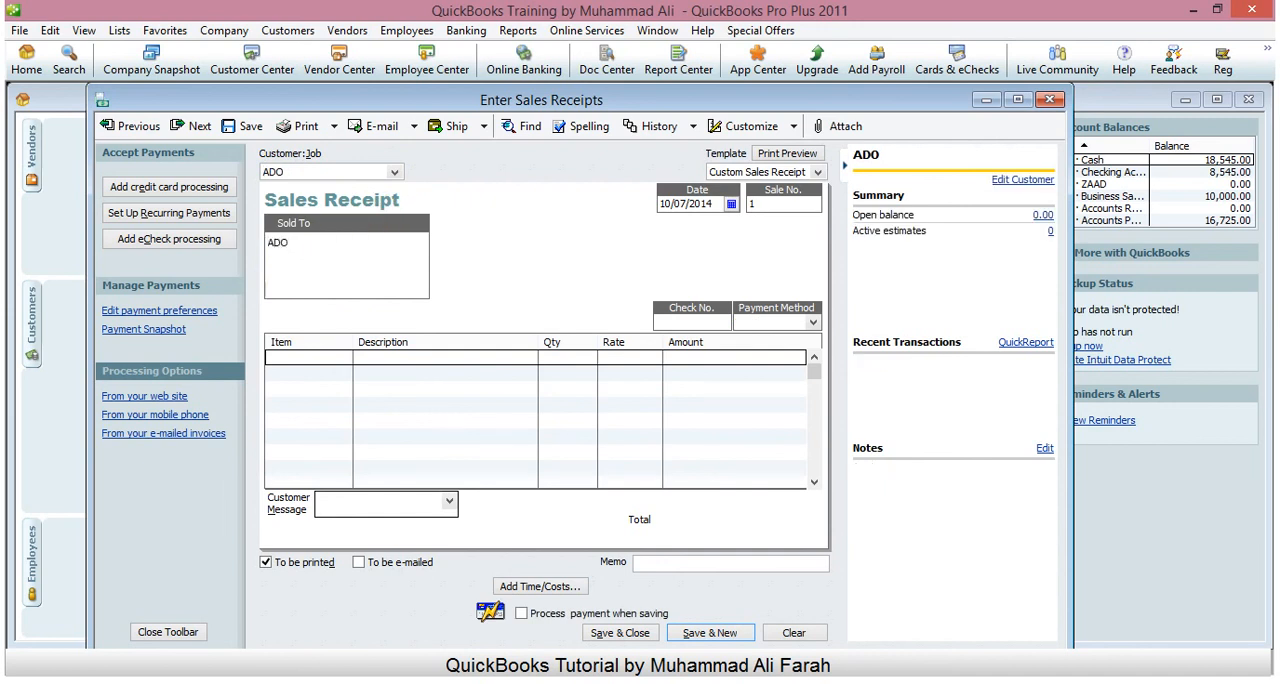
pyautogui.write('Organization')
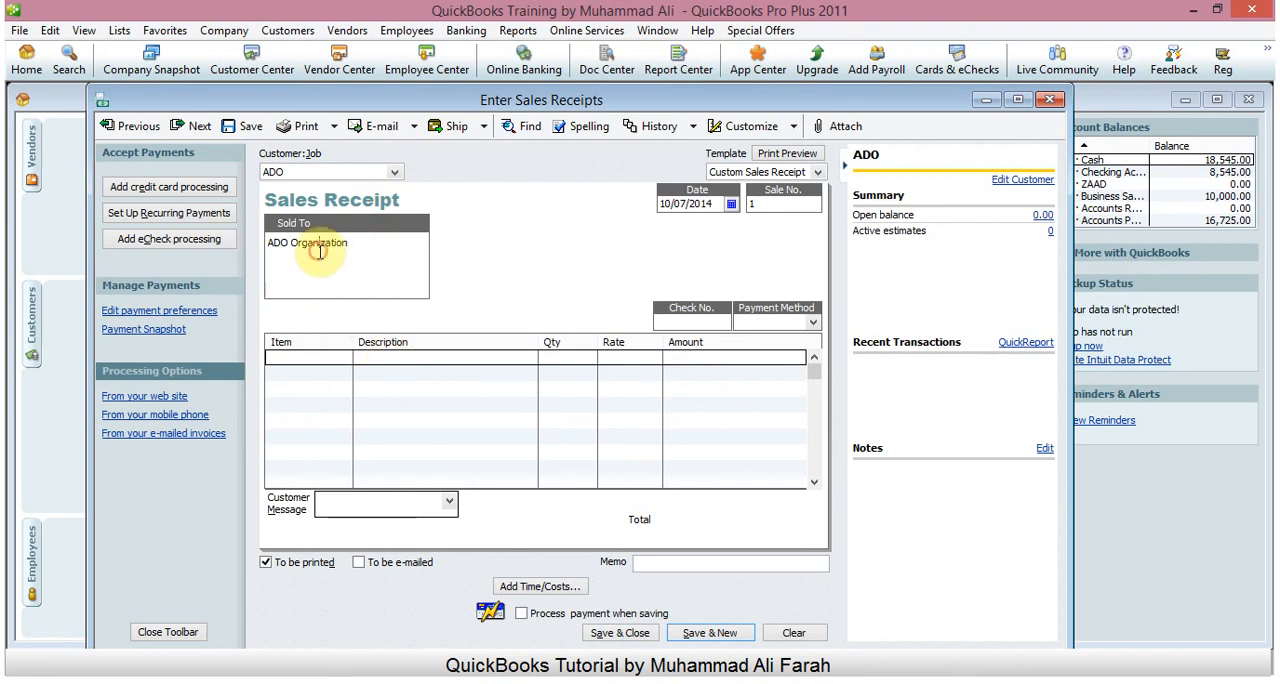
pyautogui.click(333, 170)
pyautogui.click(394, 173)
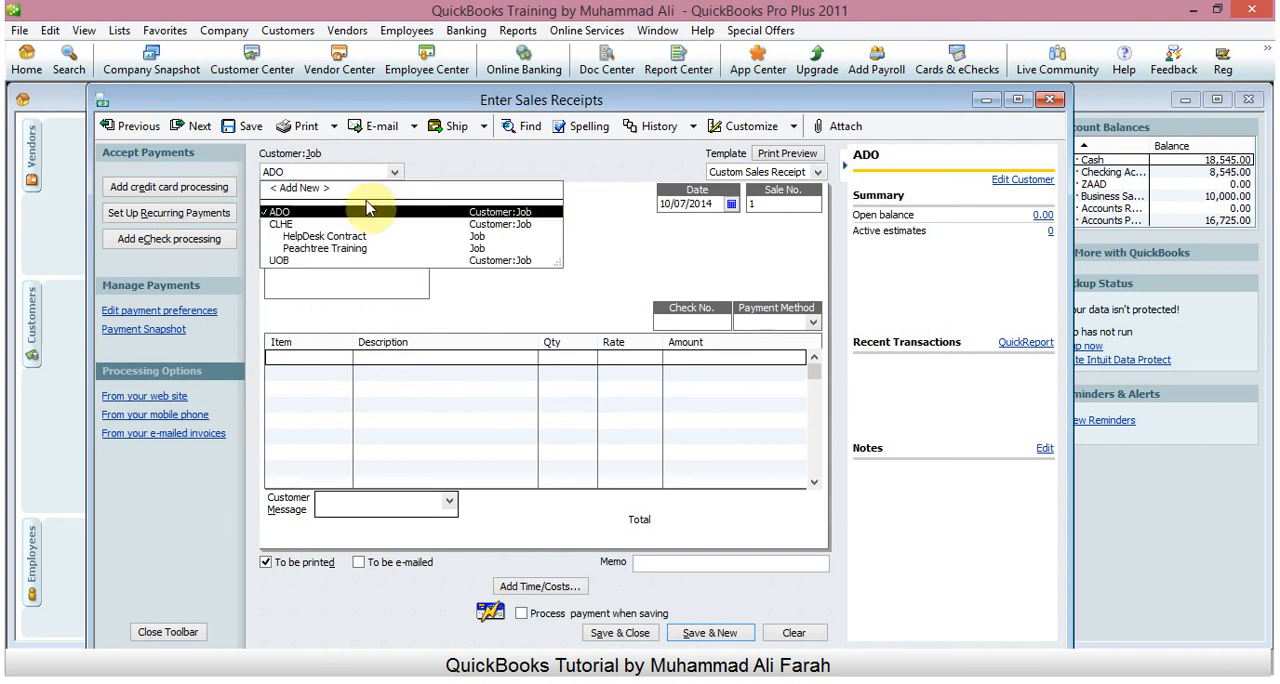
pyautogui.click(396, 176)
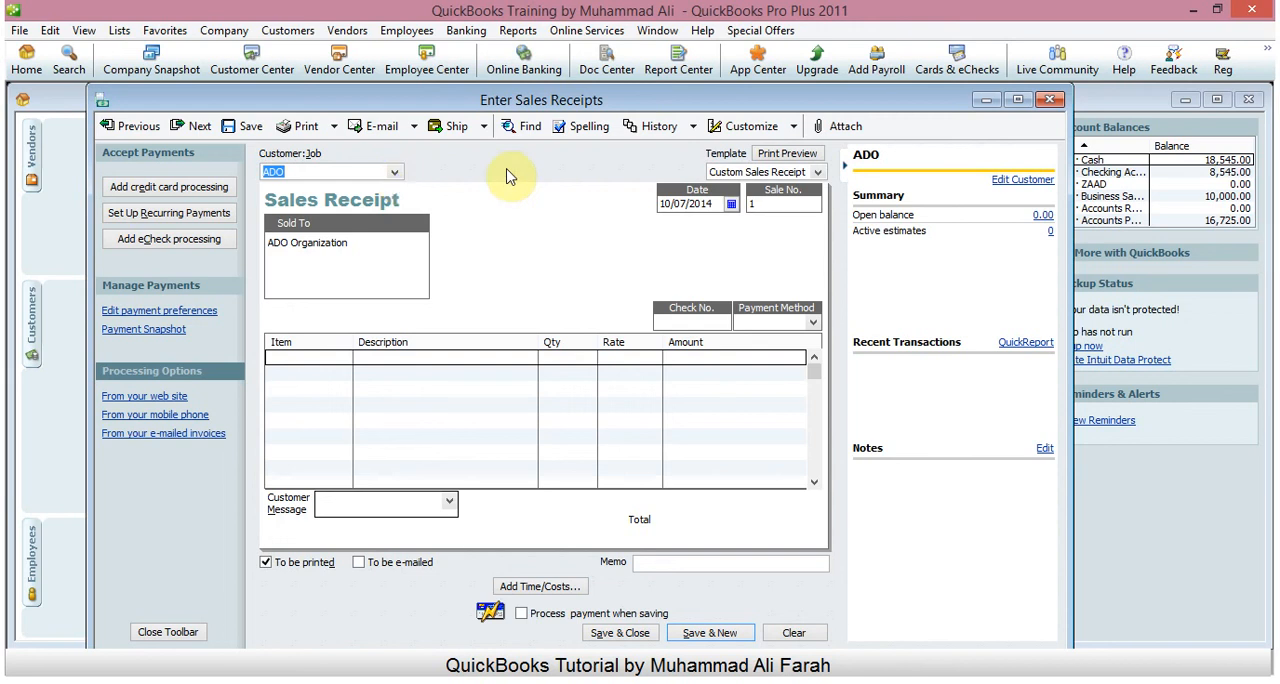
# - Set the receipt date to 10/06/2014 and the sale number to 2001
pyautogui.click(731, 204)
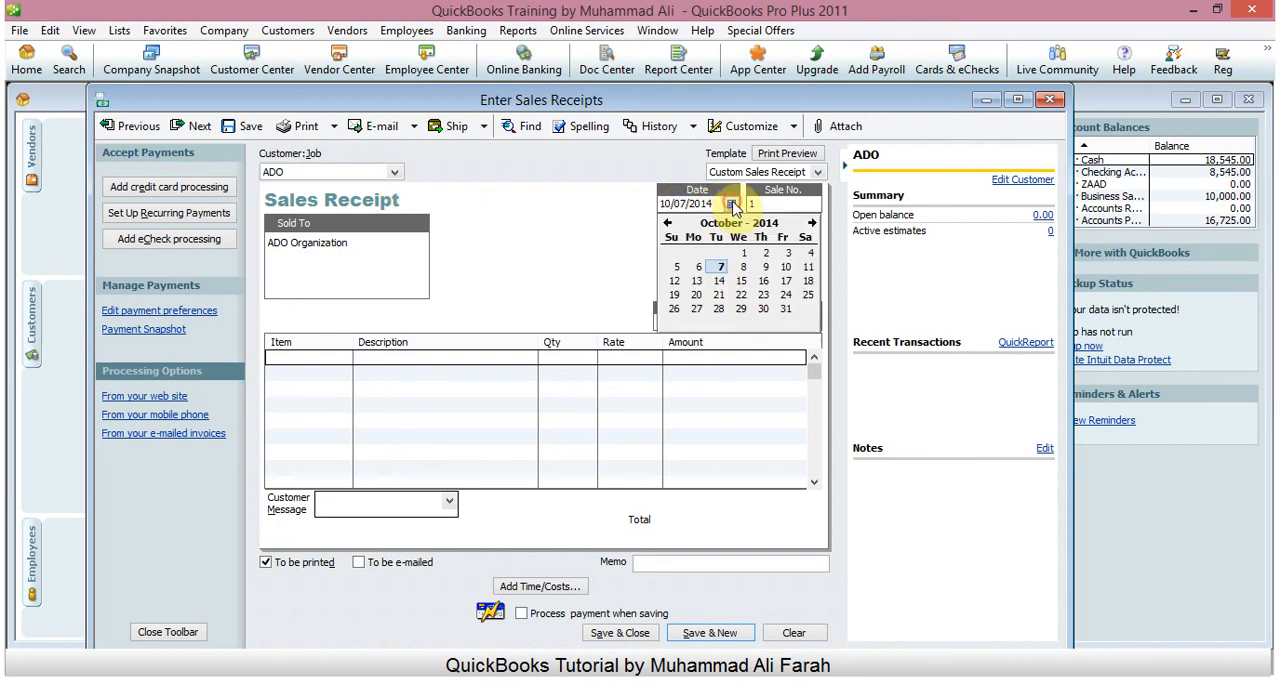
pyautogui.click(697, 272)
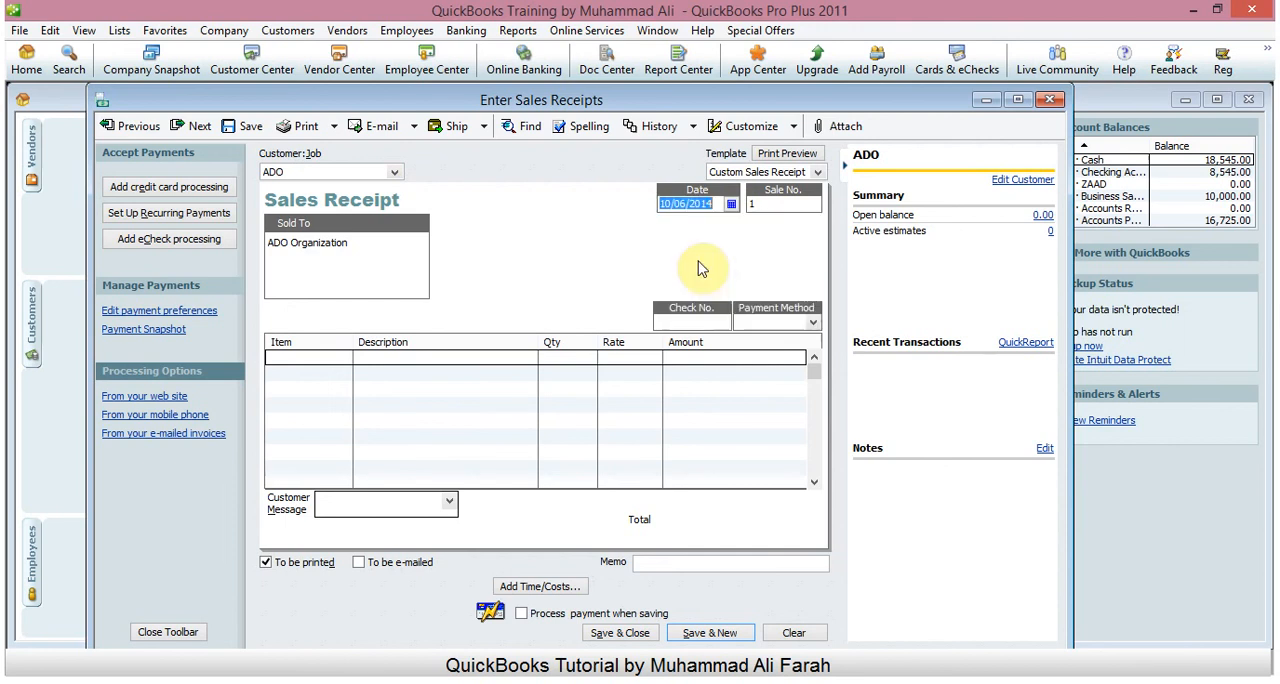
pyautogui.click(788, 204)
pyautogui.write('20')
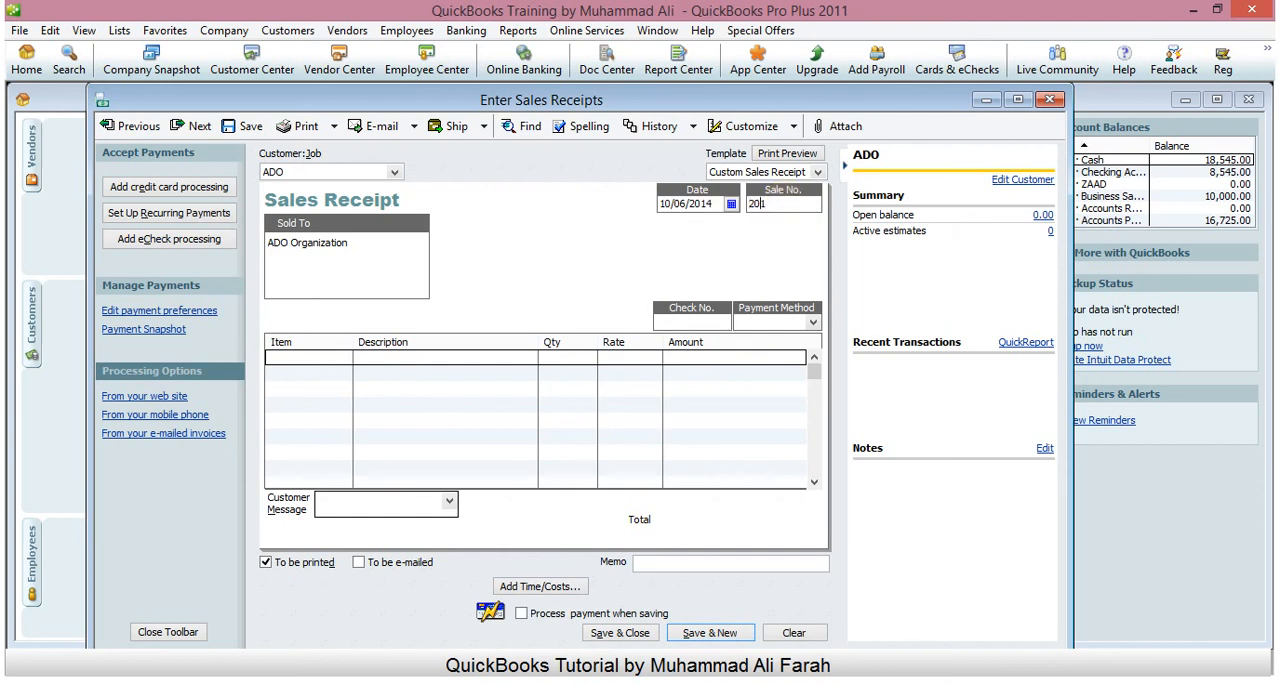
pyautogui.write('0')
# - Choose Check as the payment method and enter check number 234567
pyautogui.click(691, 322)
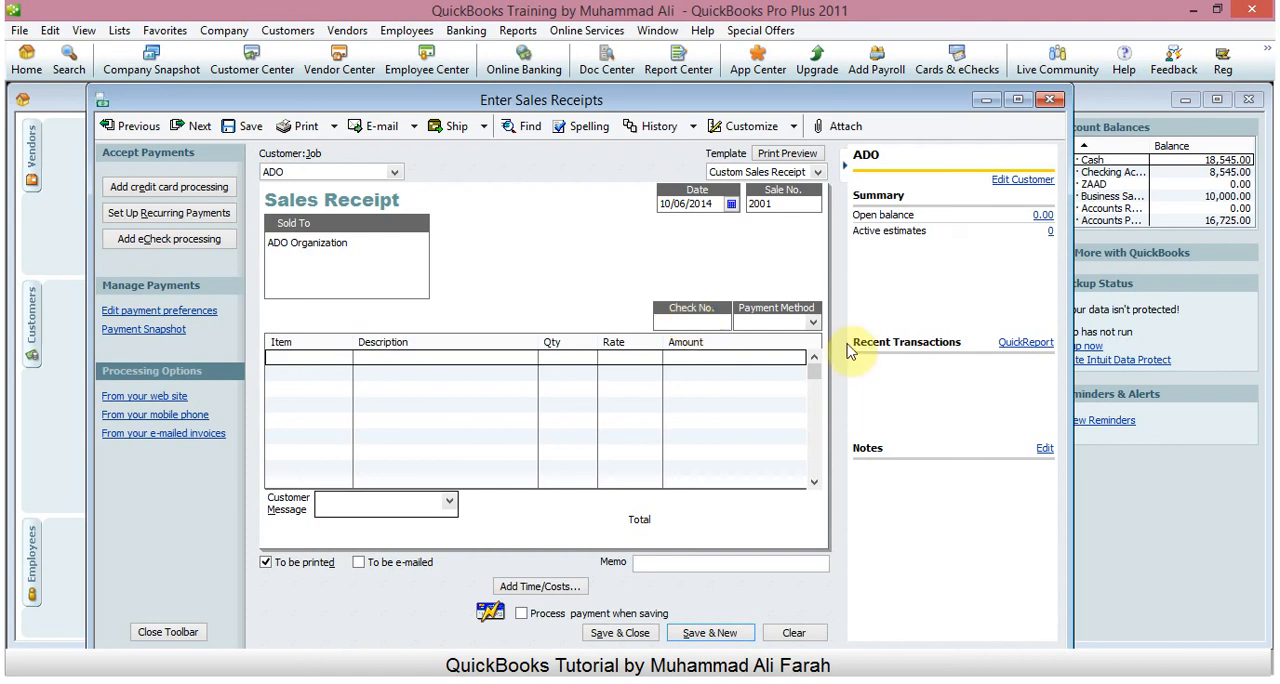
pyautogui.click(815, 323)
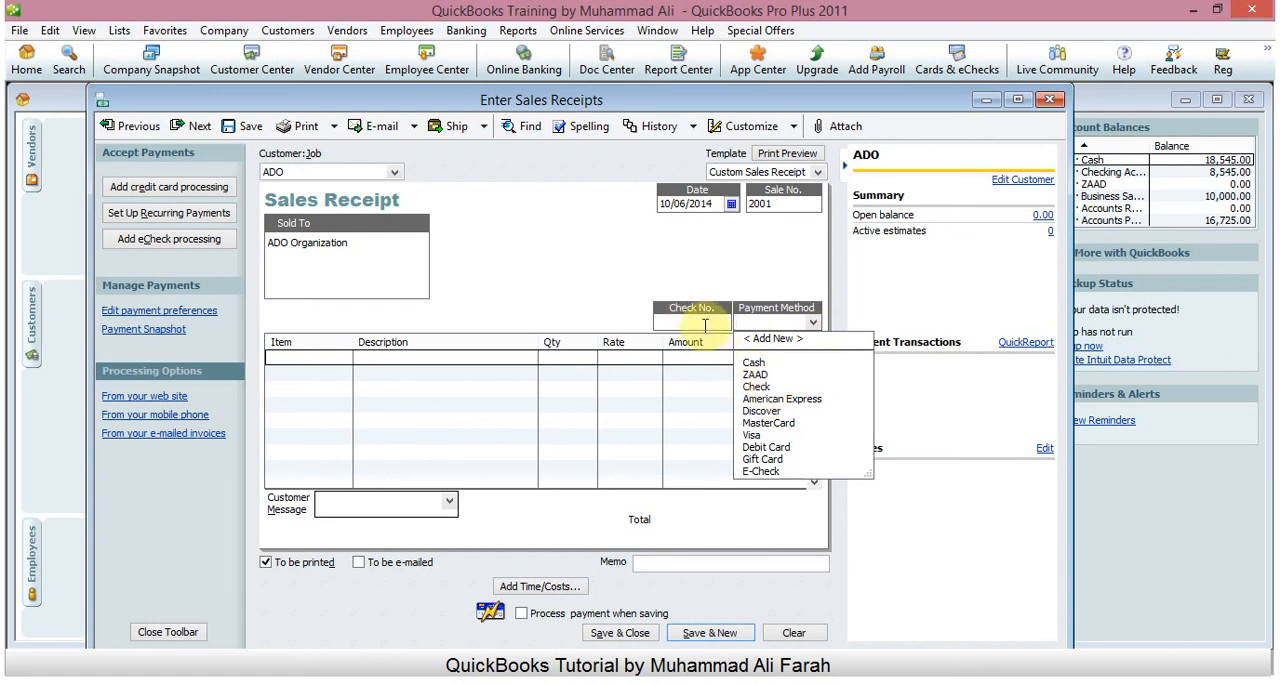
pyautogui.click(765, 388)
pyautogui.click(668, 320)
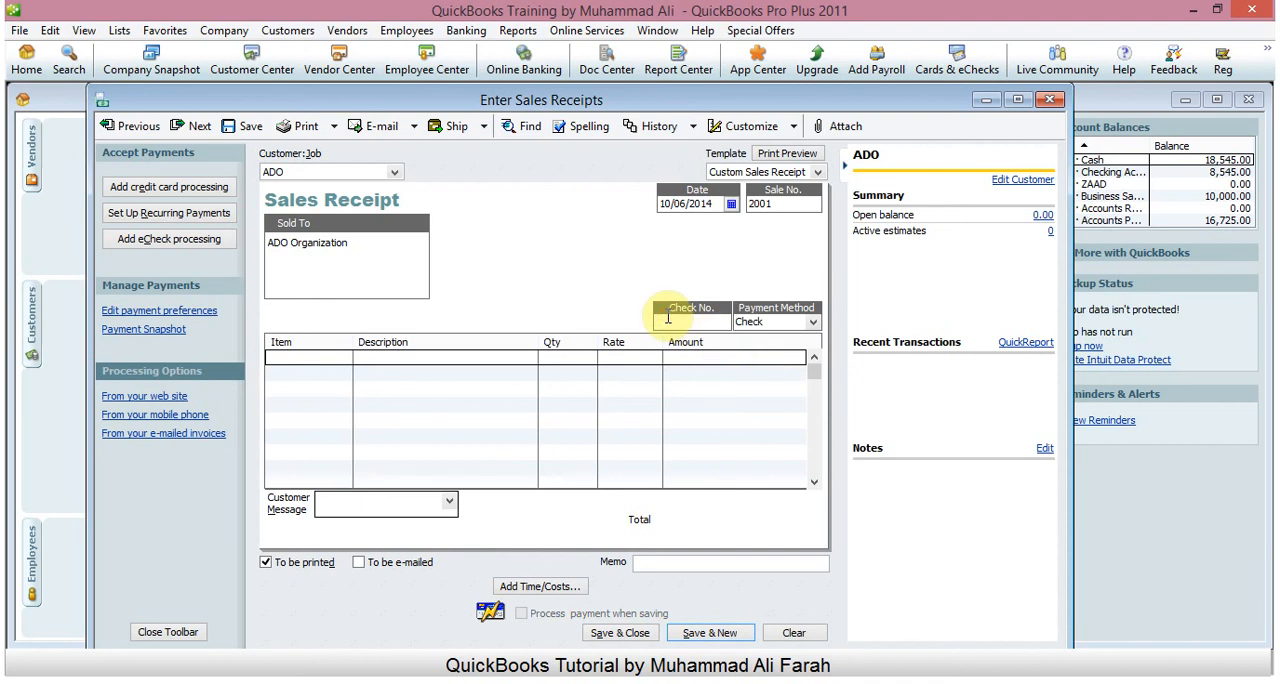
pyautogui.write('234567')
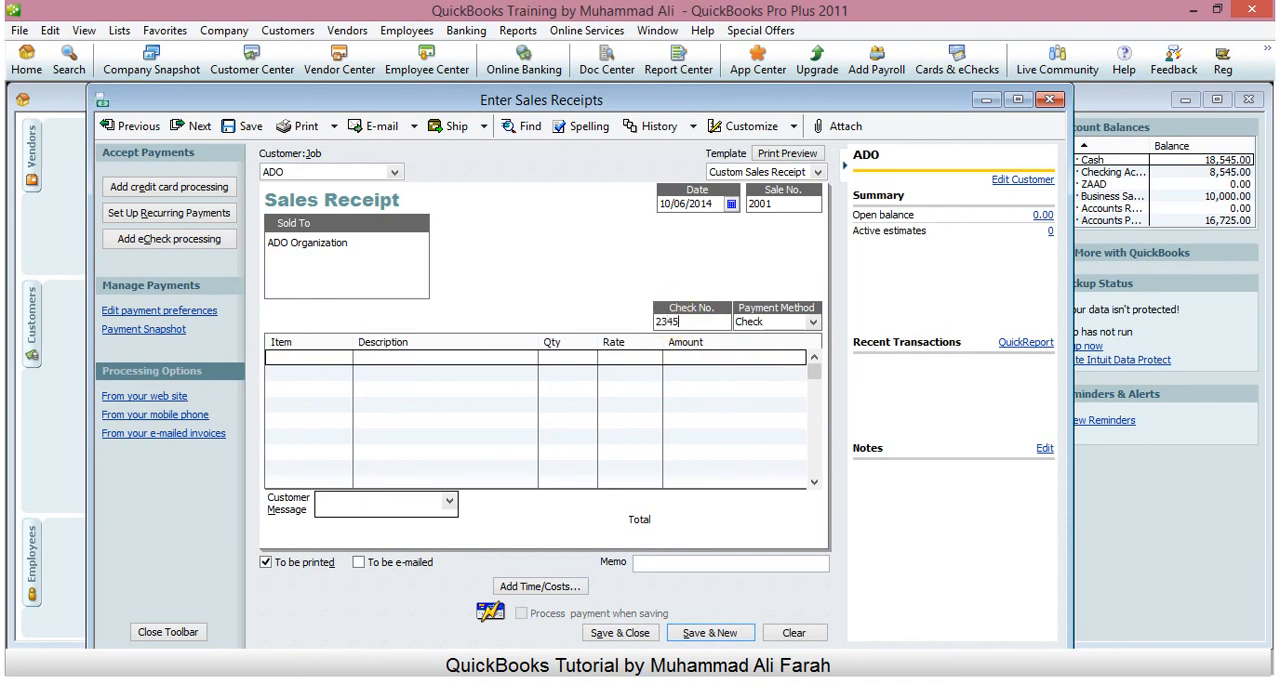
# - Add the HP_DTP desktop computer as the first line item with a quantity of 1
pyautogui.click(333, 356)
pyautogui.click(344, 358)
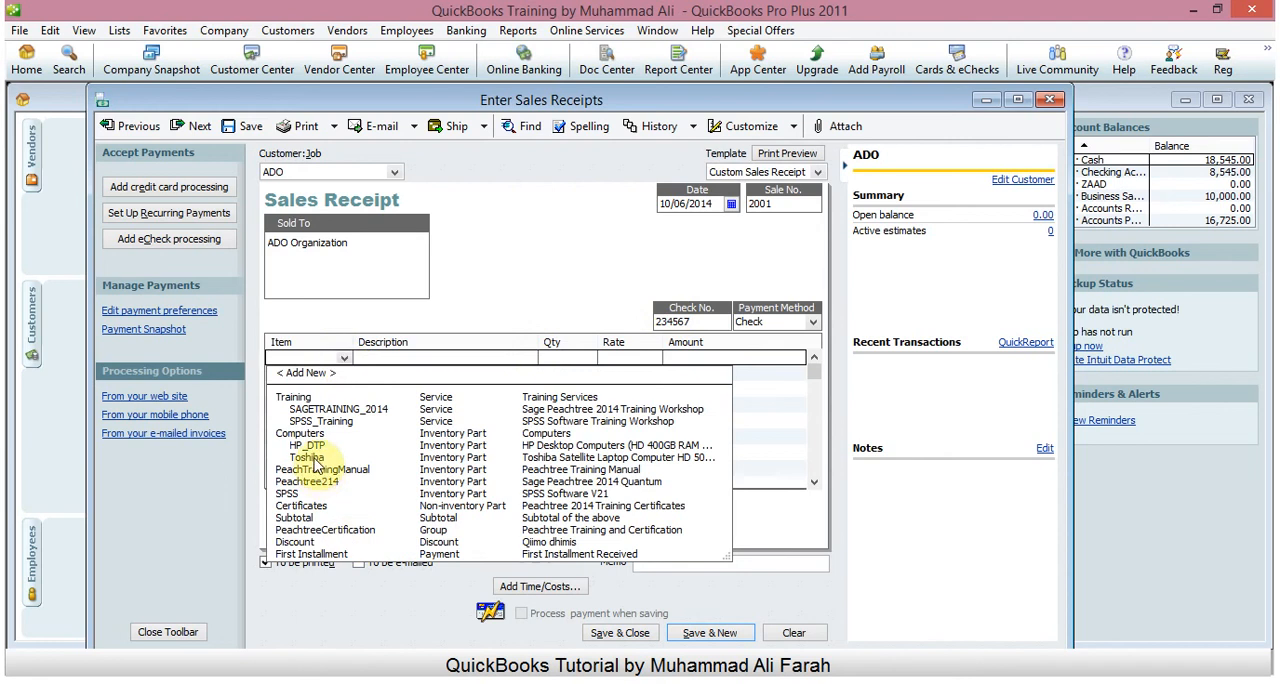
pyautogui.click(307, 445)
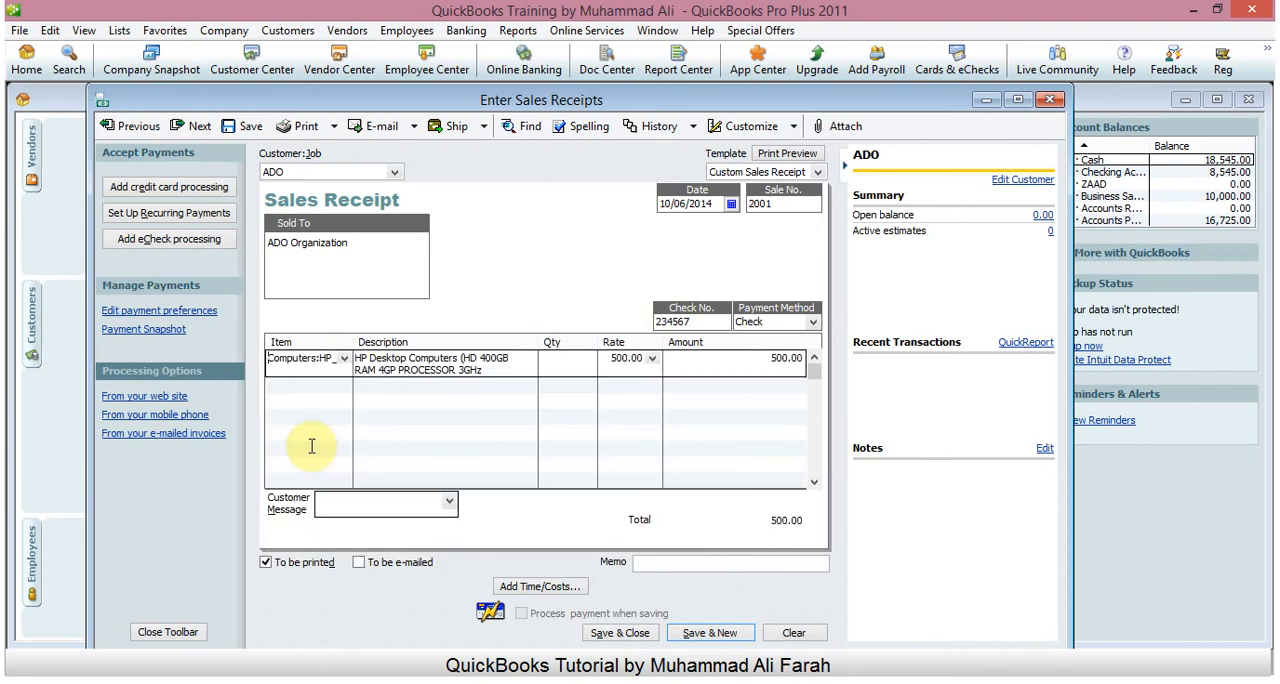
pyautogui.click(570, 358)
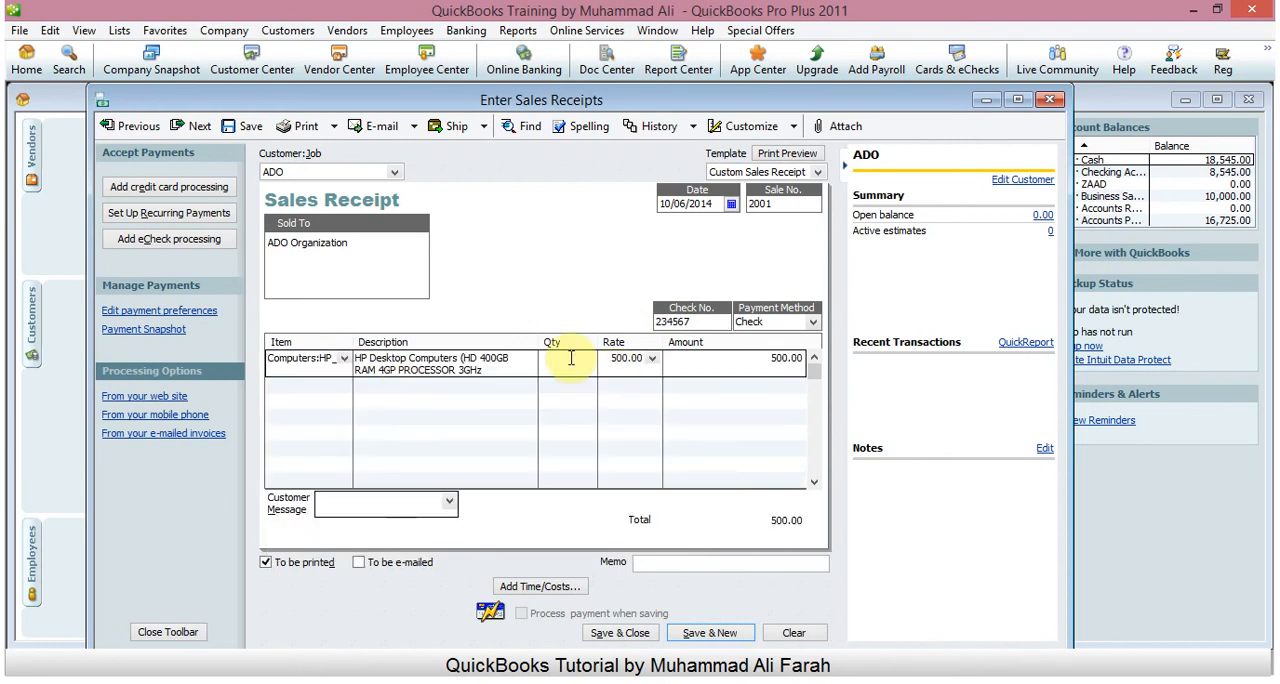
pyautogui.write('1')
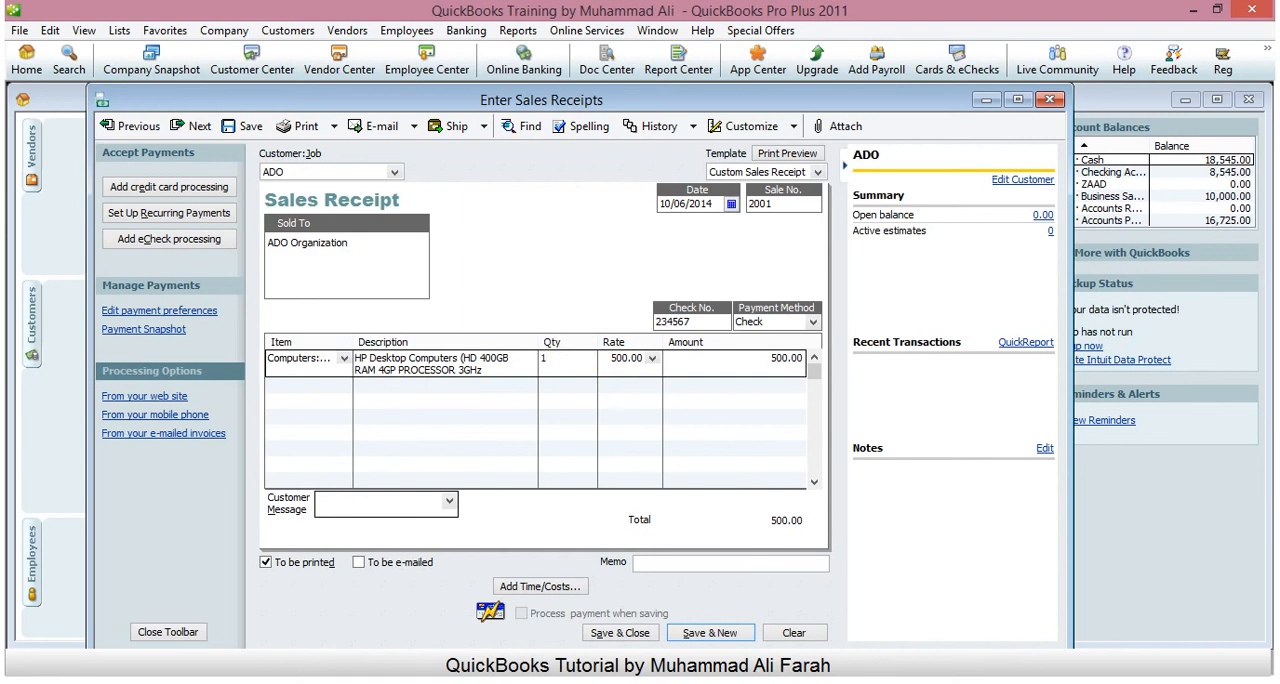
# - Add the Toshiba laptop computer as the second line item with a quantity of 1
pyautogui.click(325, 388)
pyautogui.click(344, 387)
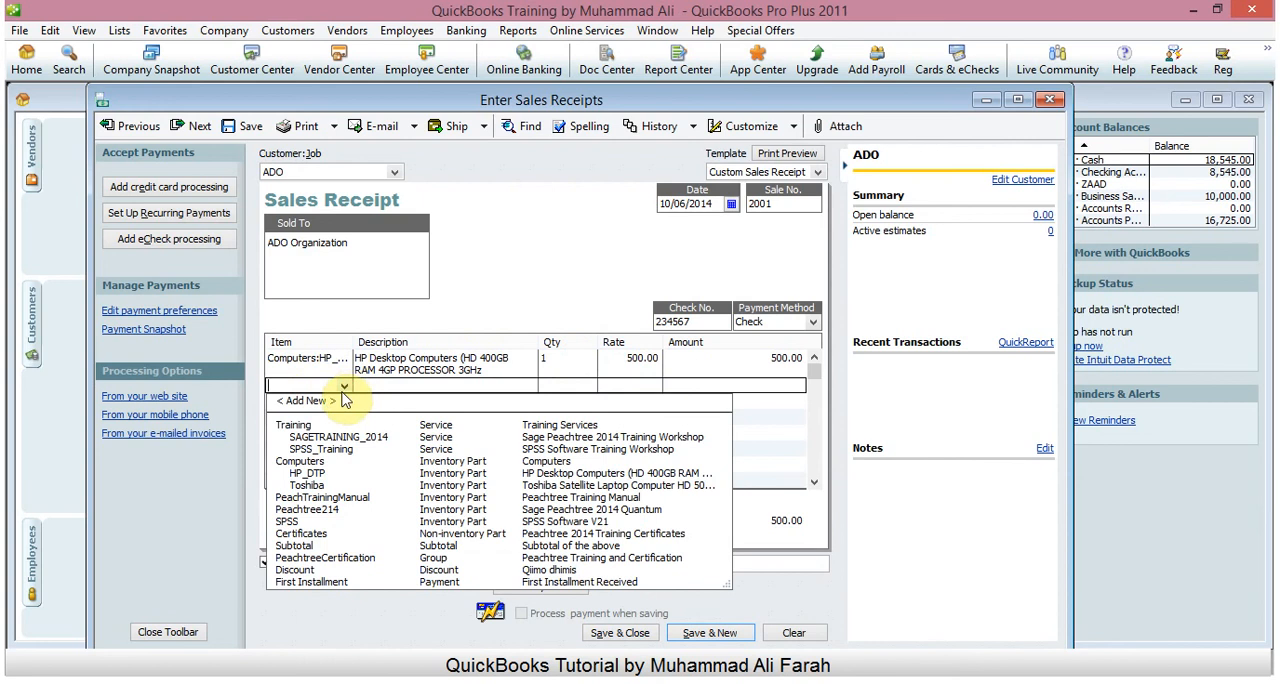
pyautogui.click(305, 487)
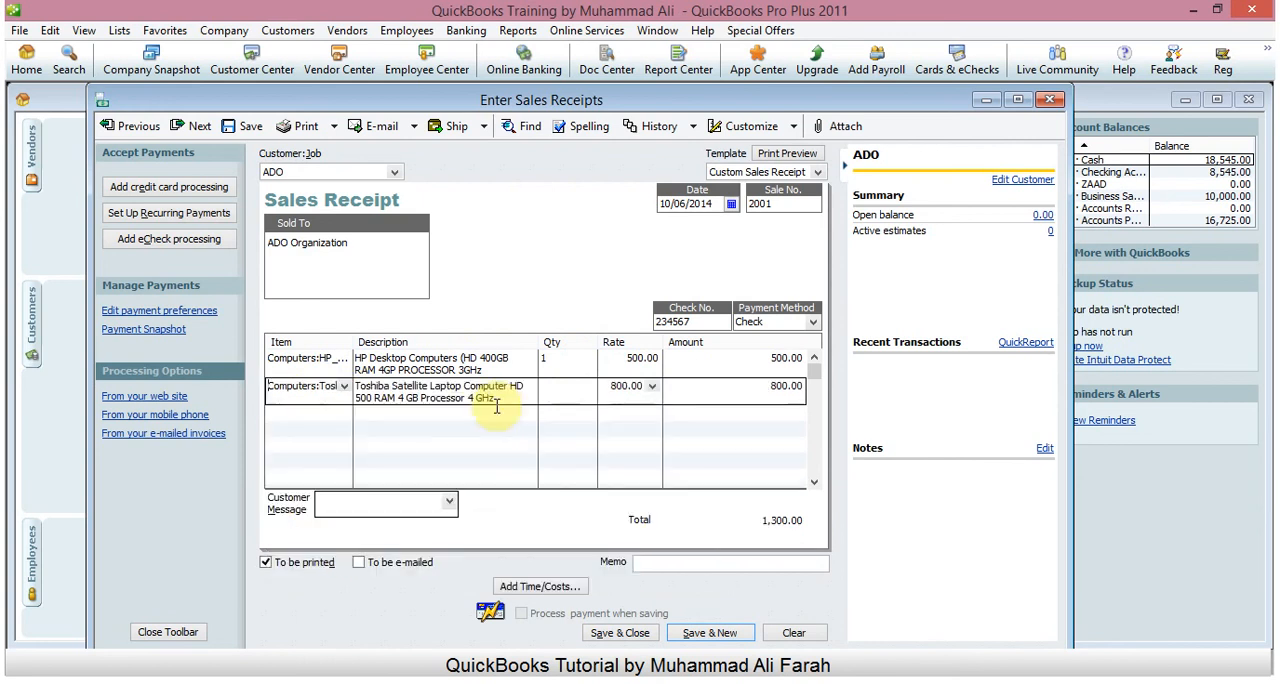
pyautogui.click(584, 392)
pyautogui.write('1')
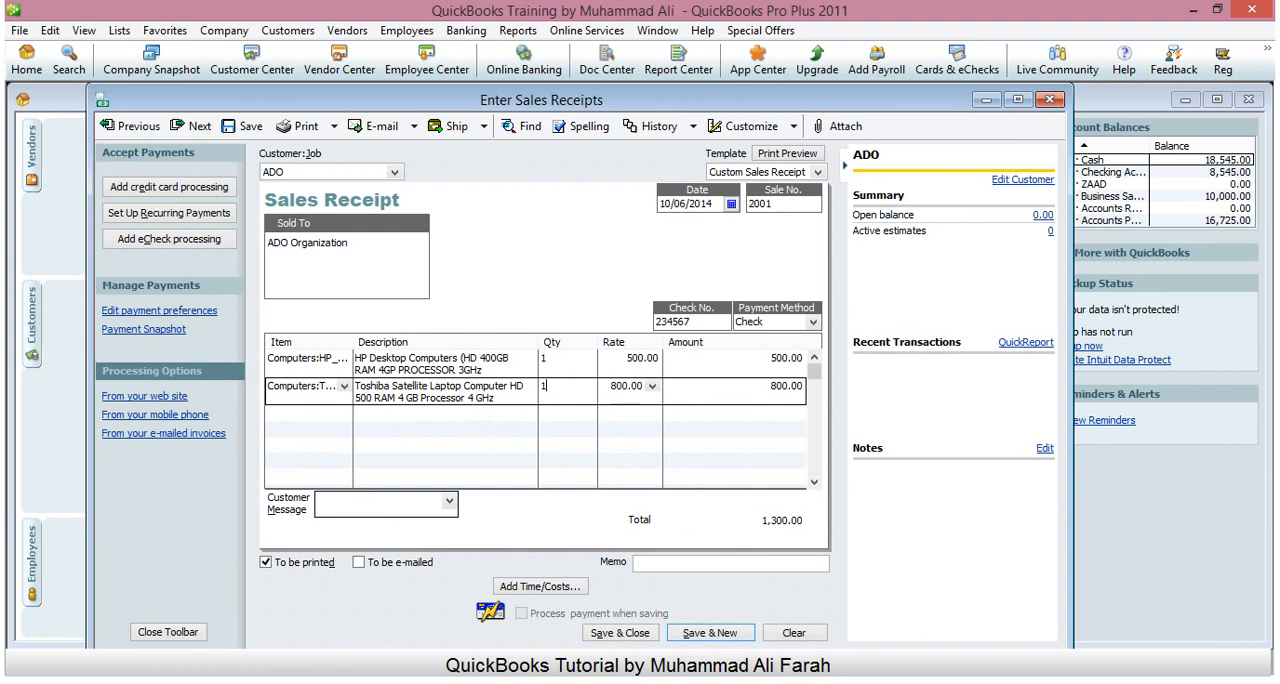
pyautogui.press('Tab')
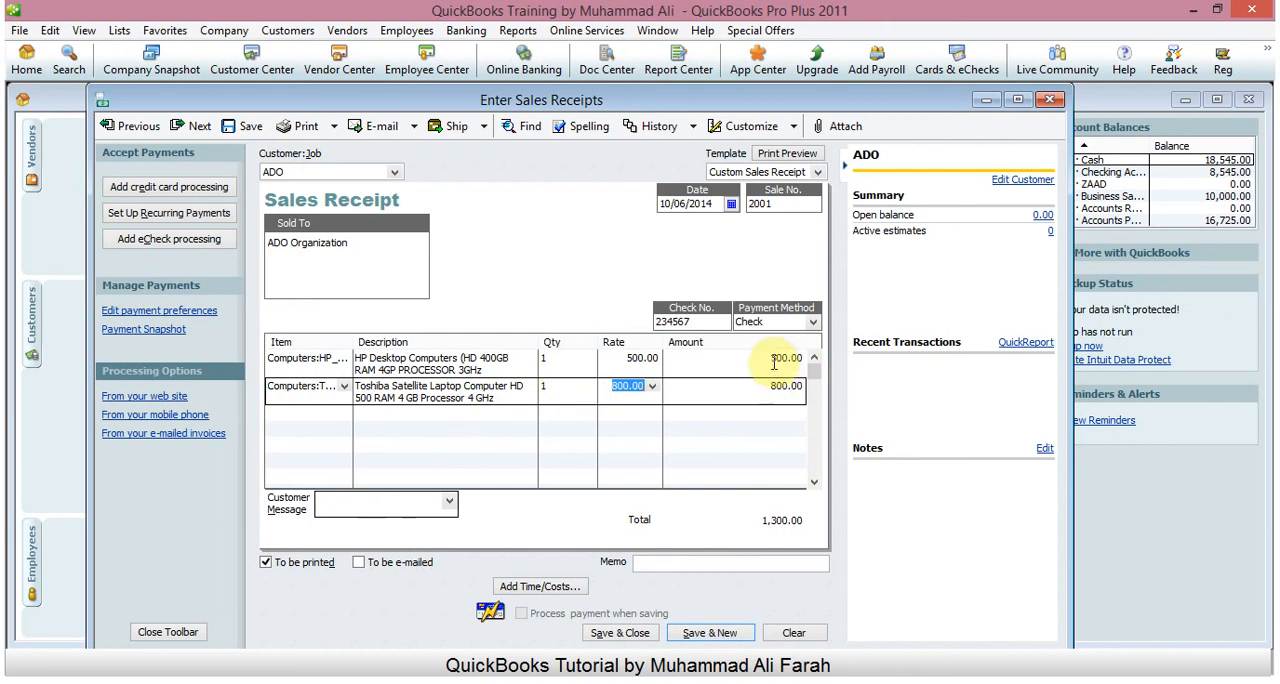
# - Enter the memo "Cash Sales Made to ADO" and choose the customer message "It's been a pleasure working with you!"
pyautogui.click(760, 563)
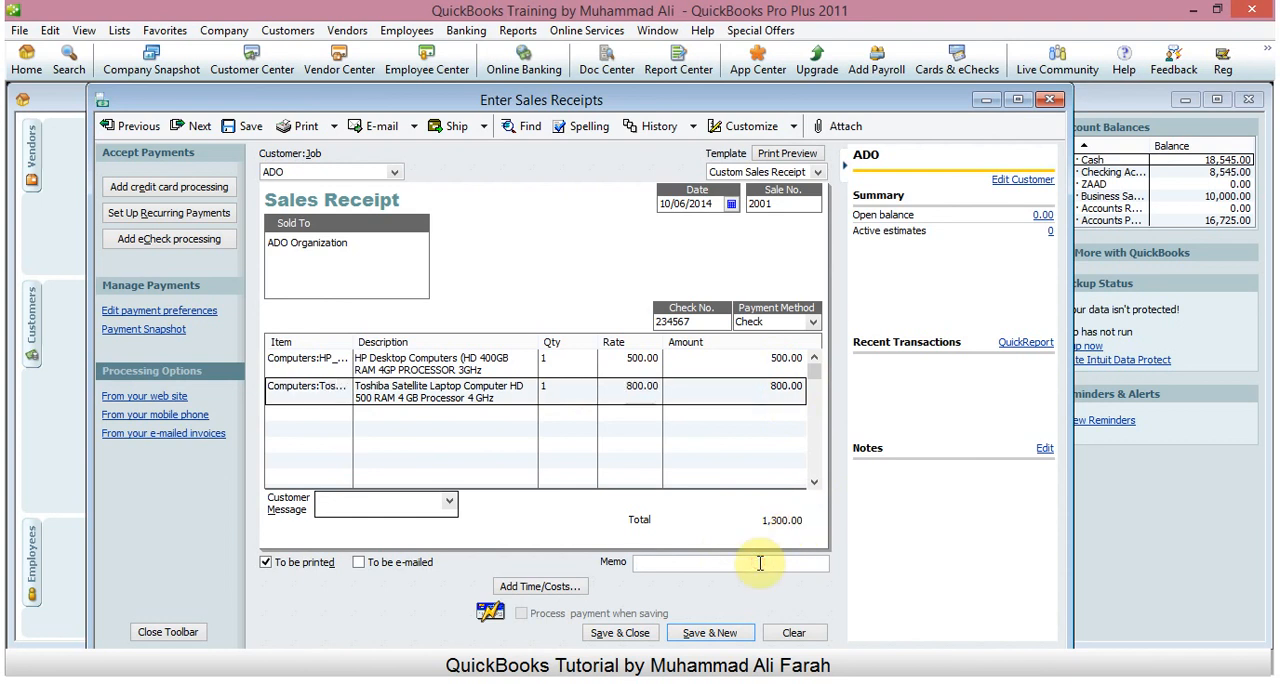
pyautogui.write('Ca')
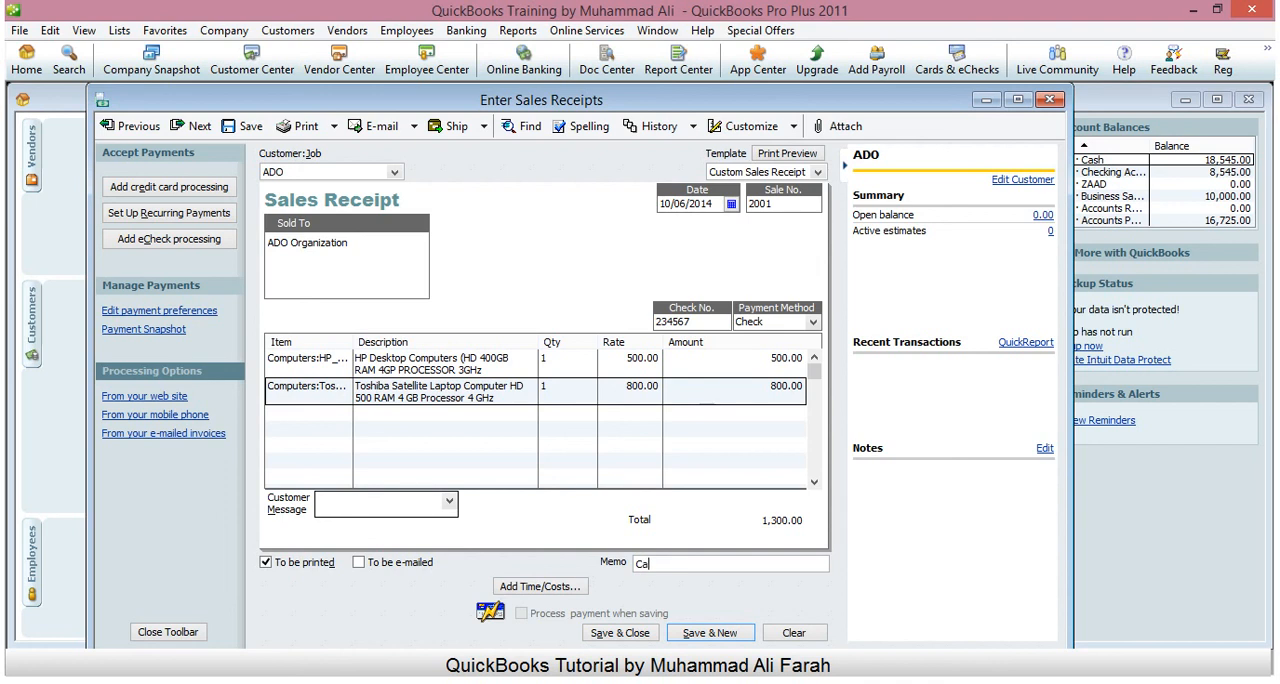
pyautogui.write('sh Sales Made to ADO')
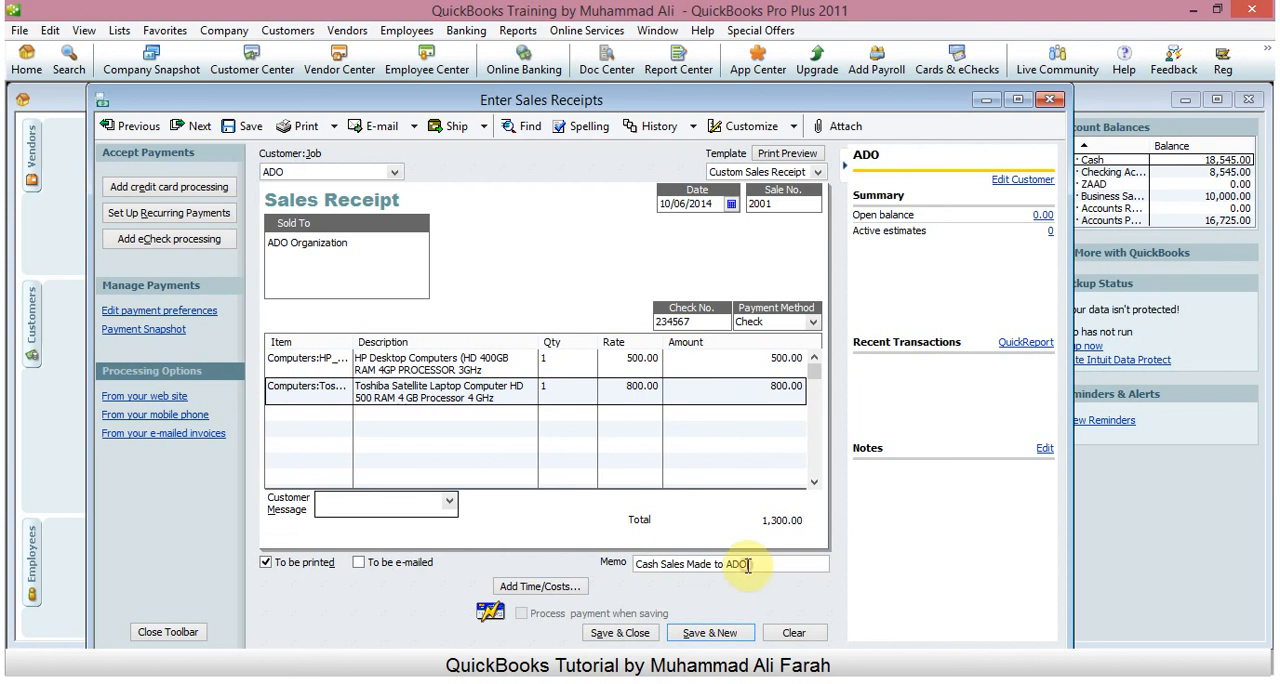
pyautogui.click(449, 503)
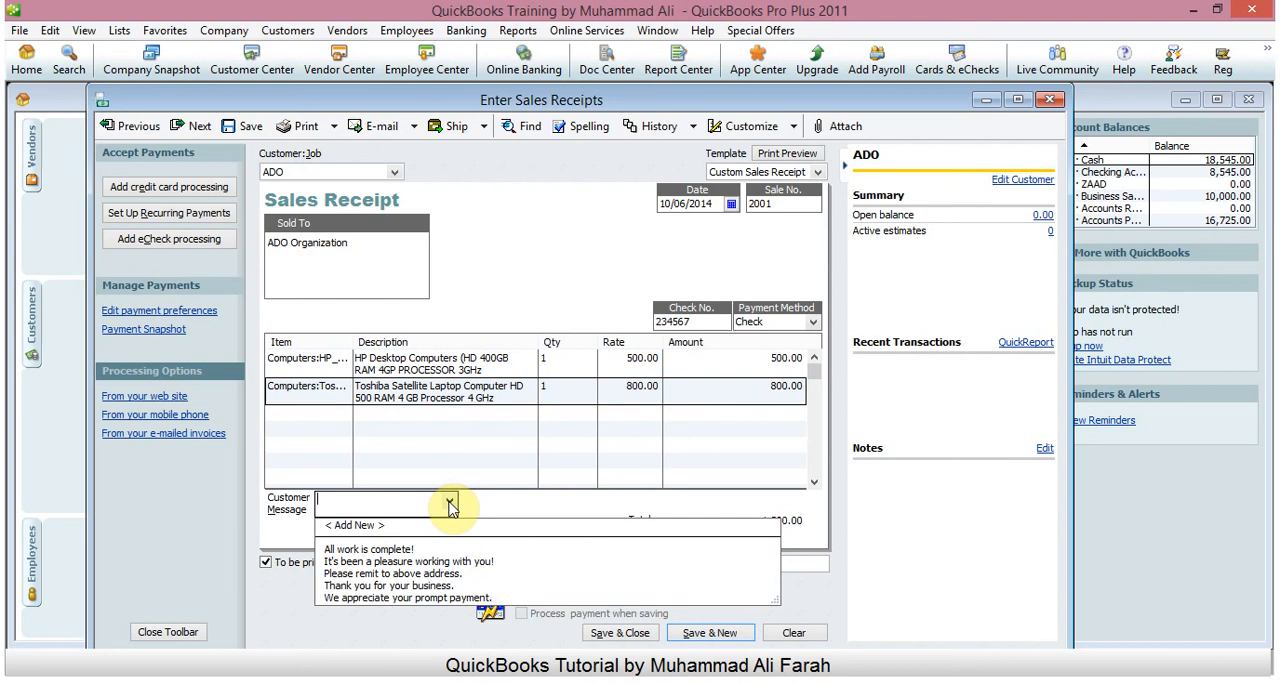
pyautogui.click(437, 563)
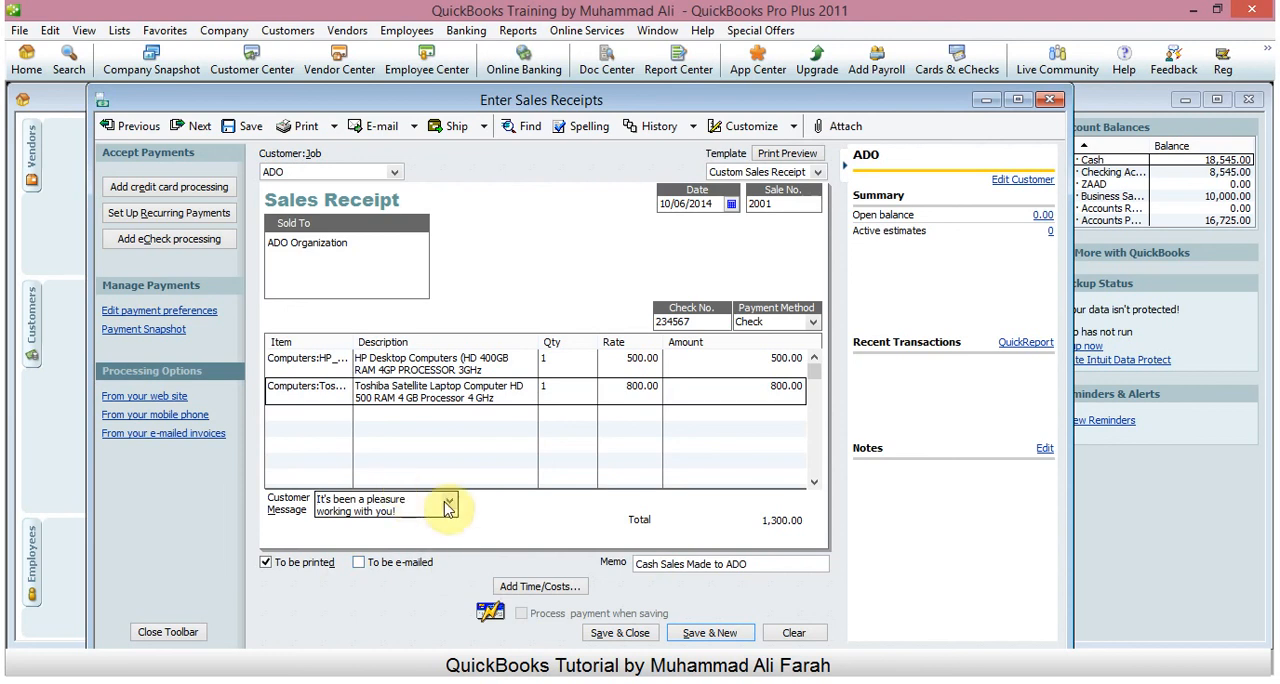
# - Create the new customer message "Waad ku mahadsantay inaad dukaankayaga wax kagadato" and use it on the sales receipt
pyautogui.click(449, 500)
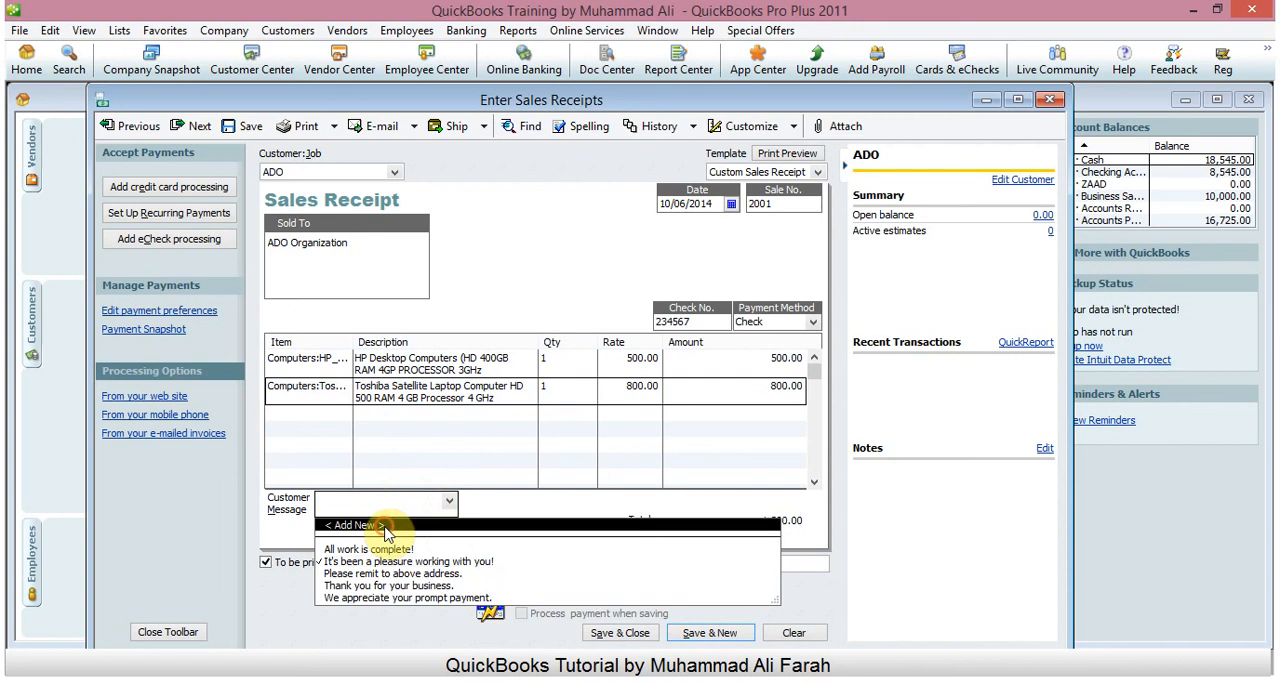
pyautogui.click(386, 527)
pyautogui.write('W')
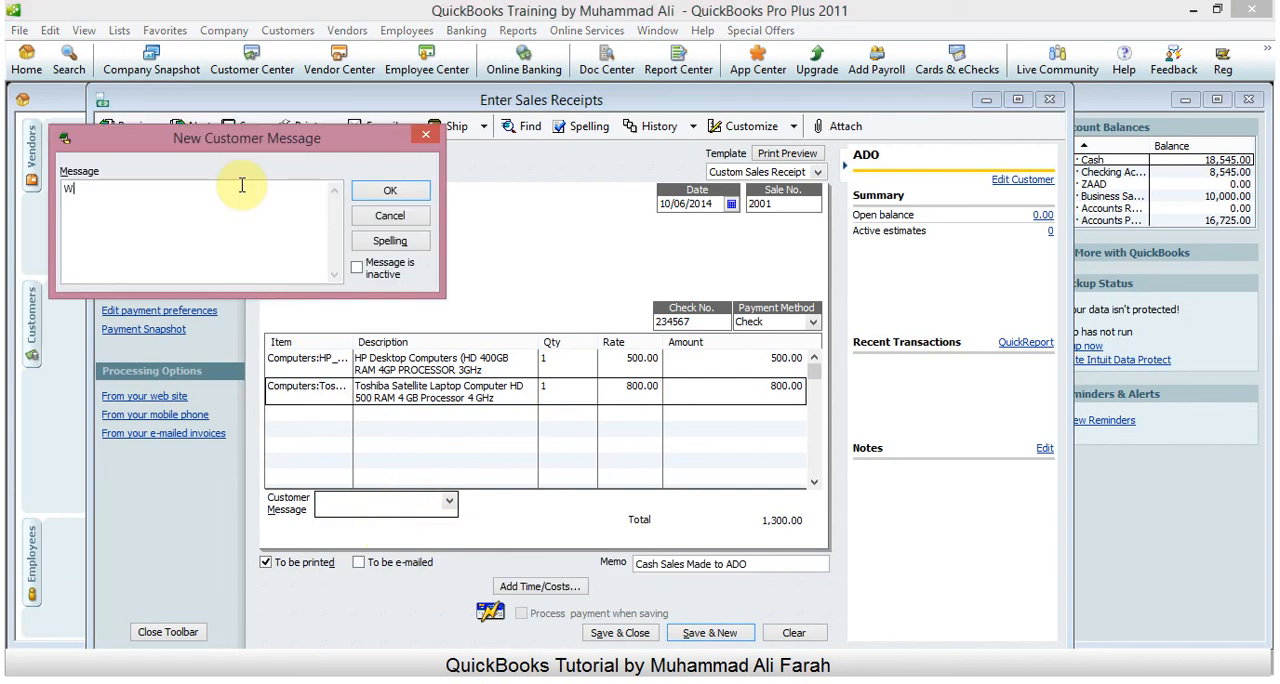
pyautogui.write('aad ku mahadsantay inaad ')
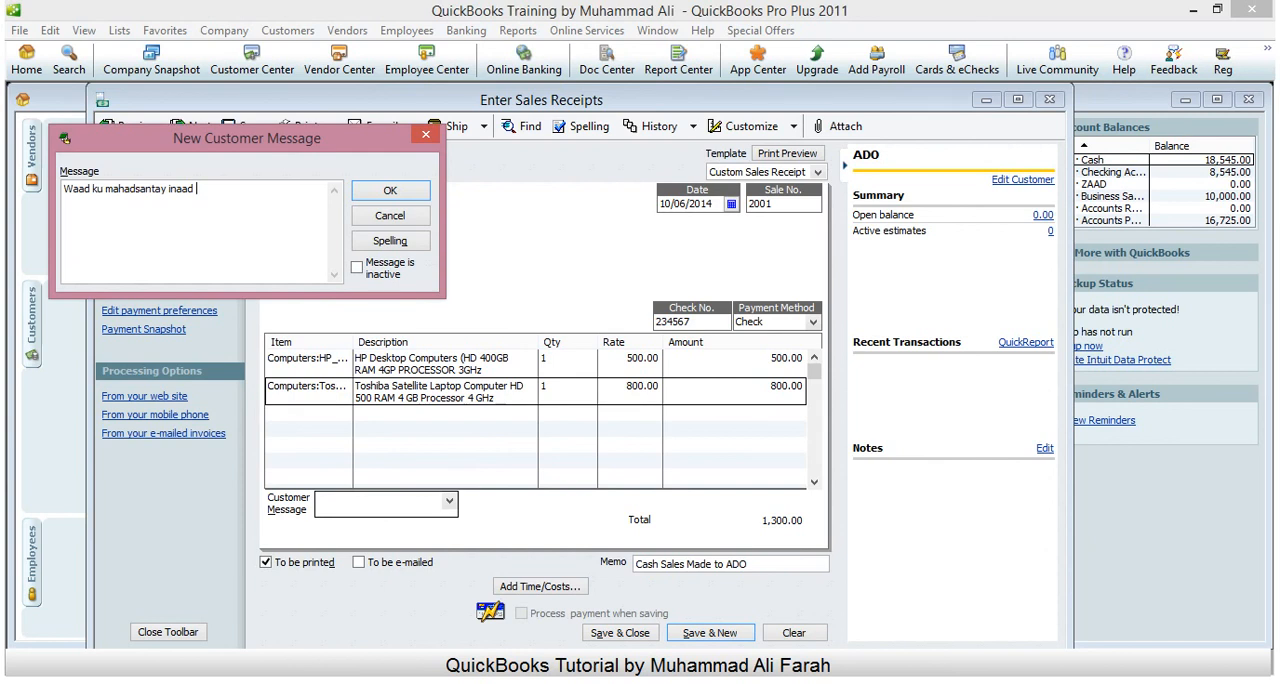
pyautogui.write('dukaankayaga wax kaga')
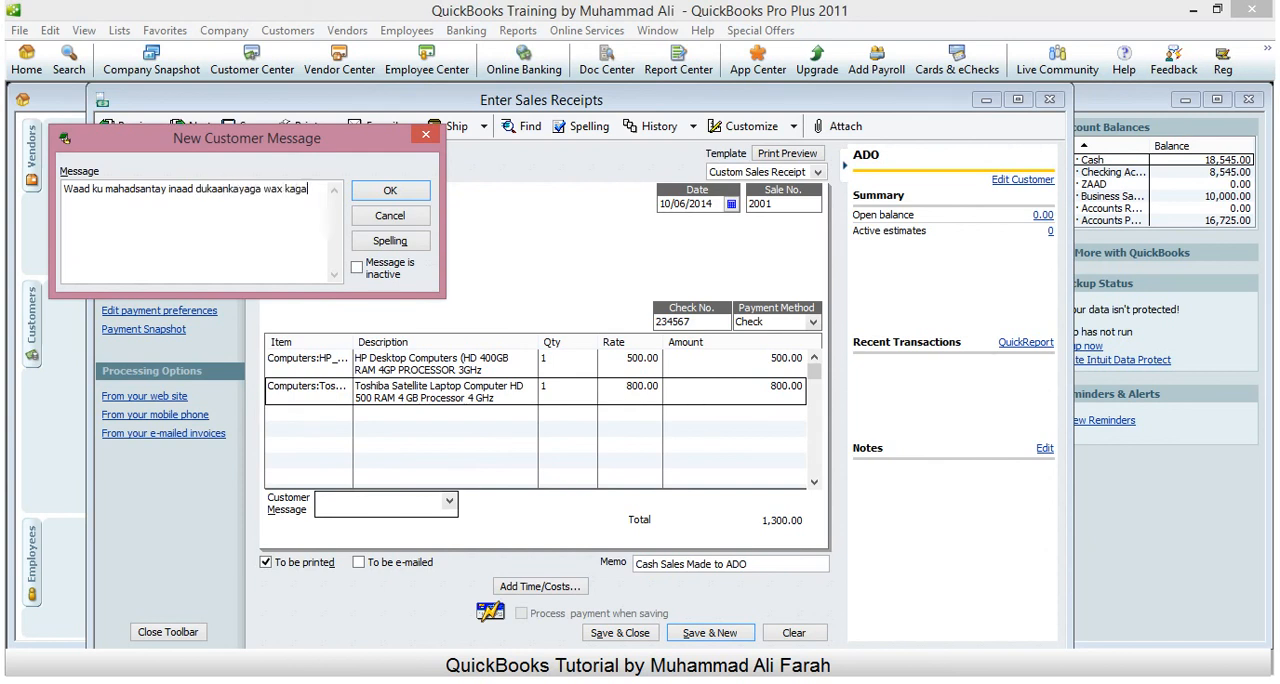
pyautogui.write('dato')
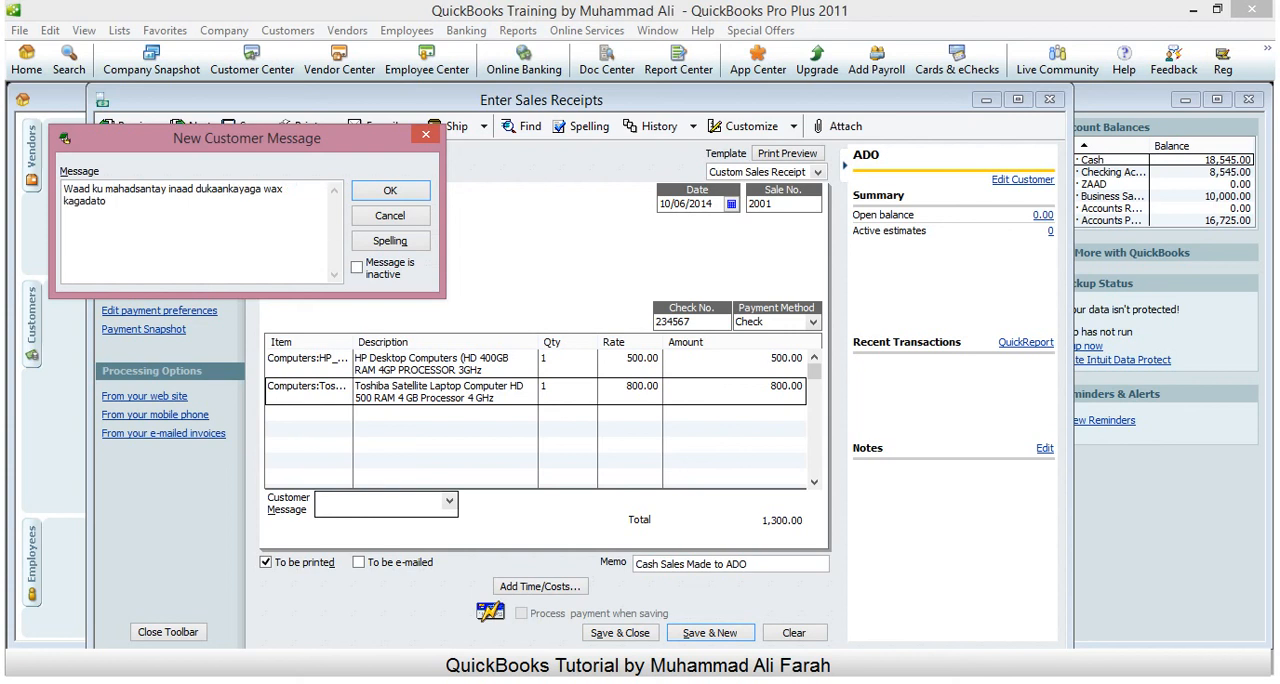
pyautogui.click(406, 192)
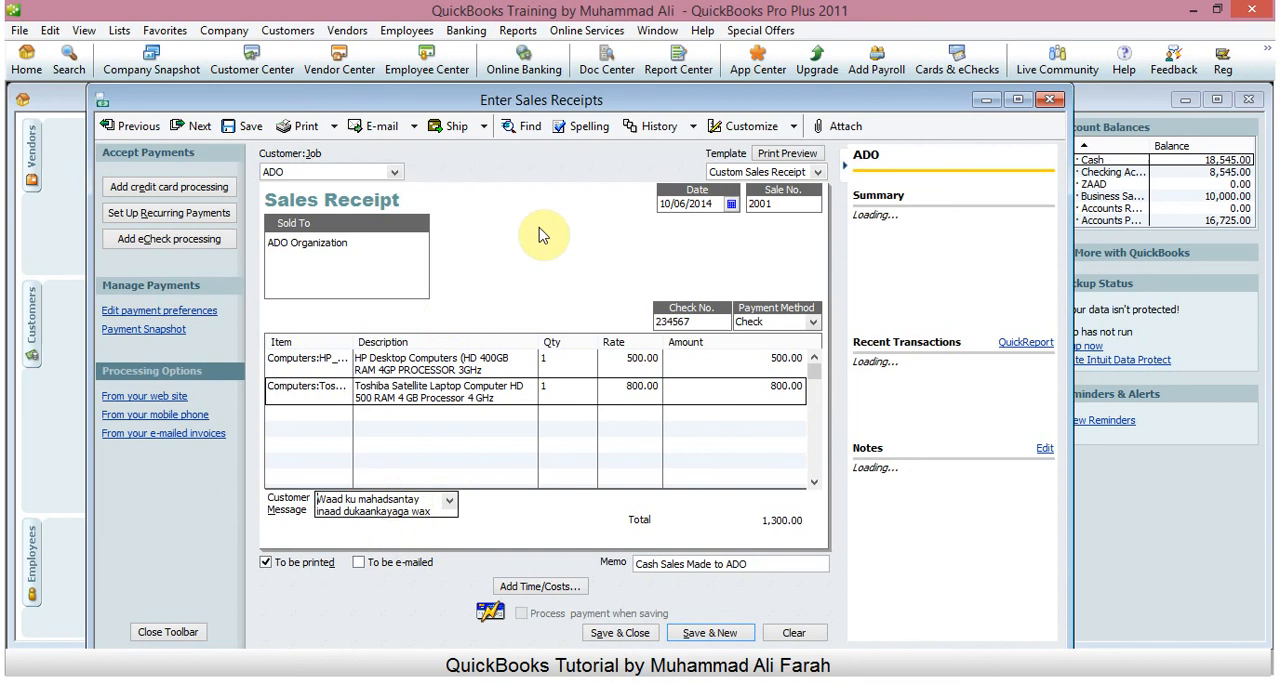
# - Save and close the sales receipt, keeping ADO's changed billing address for future transactions
pyautogui.moveTo(570, 100); pyautogui.dragTo(608, 104)
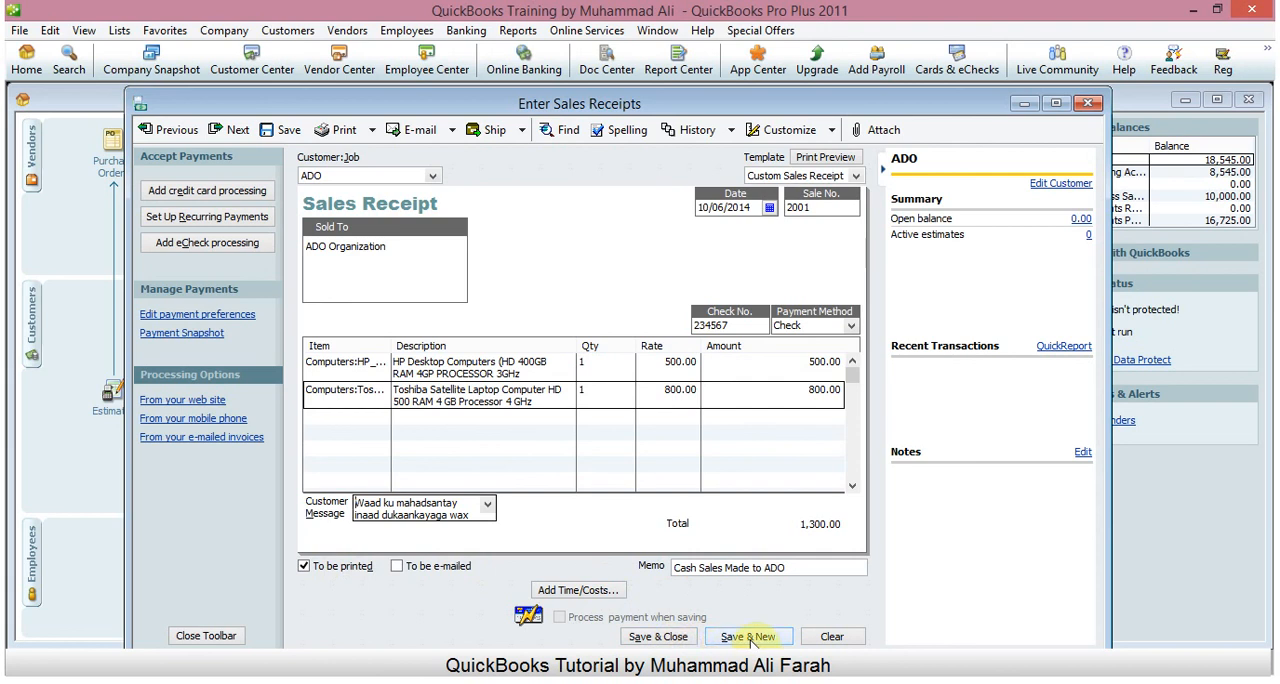
pyautogui.click(650, 637)
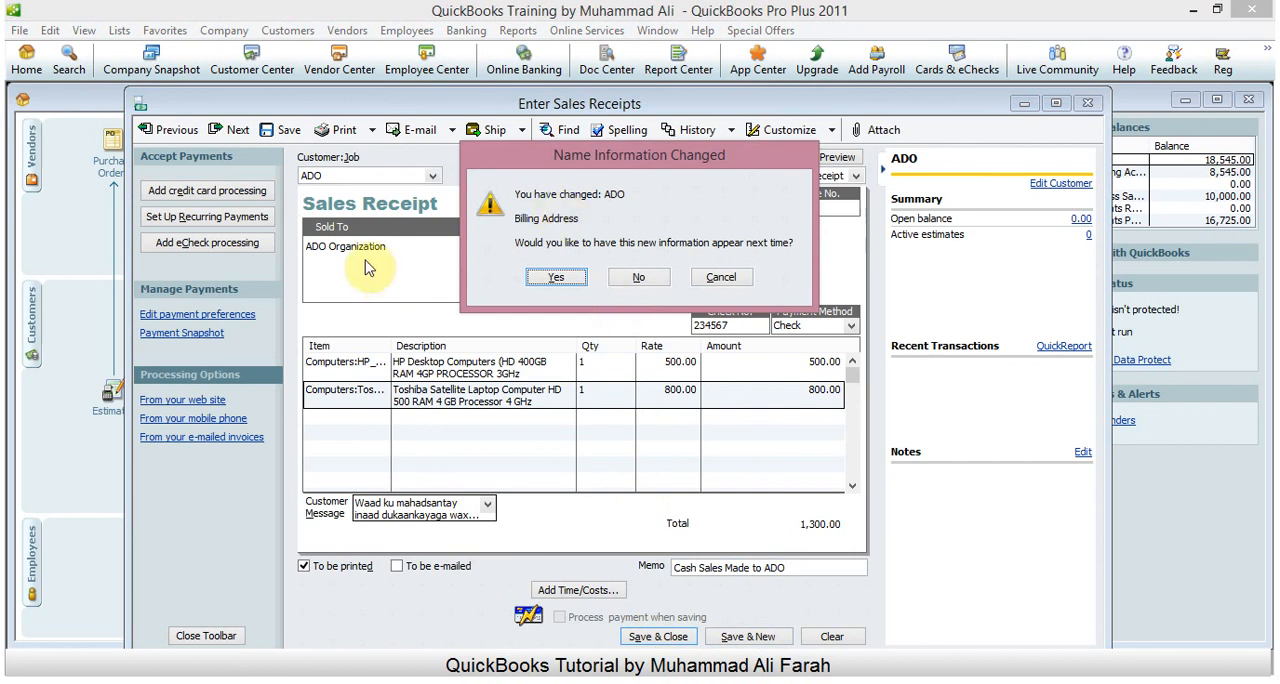
pyautogui.click(558, 282)
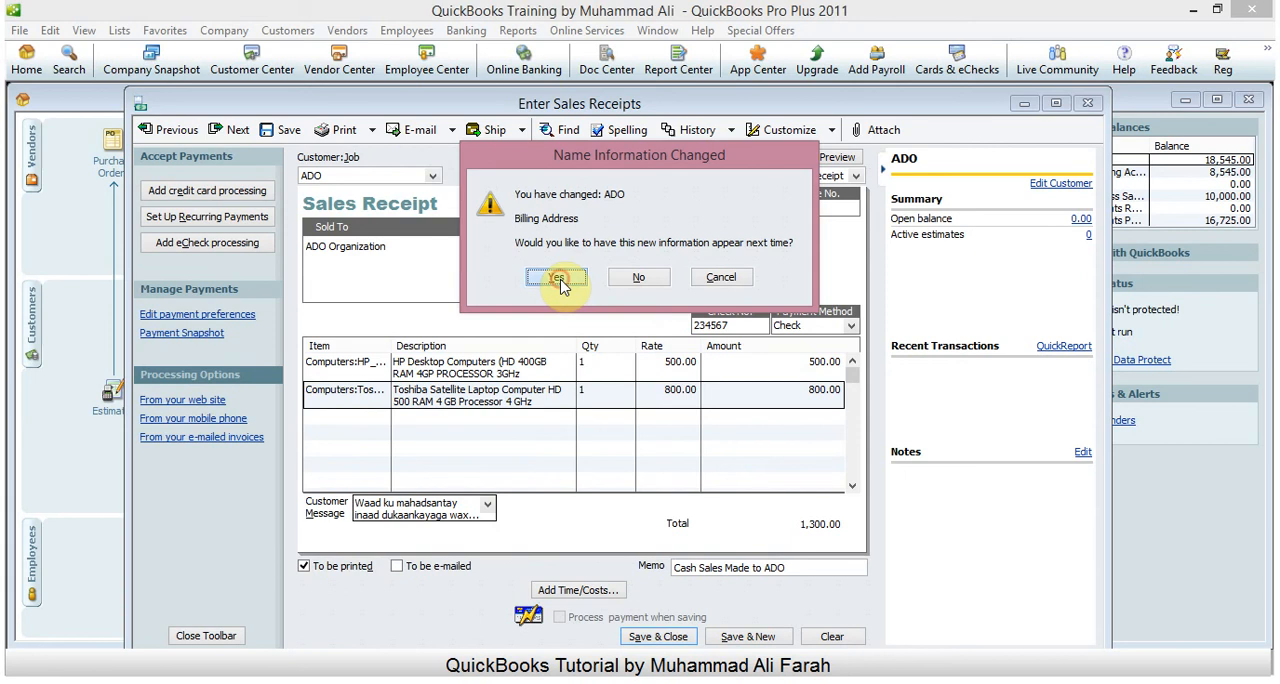